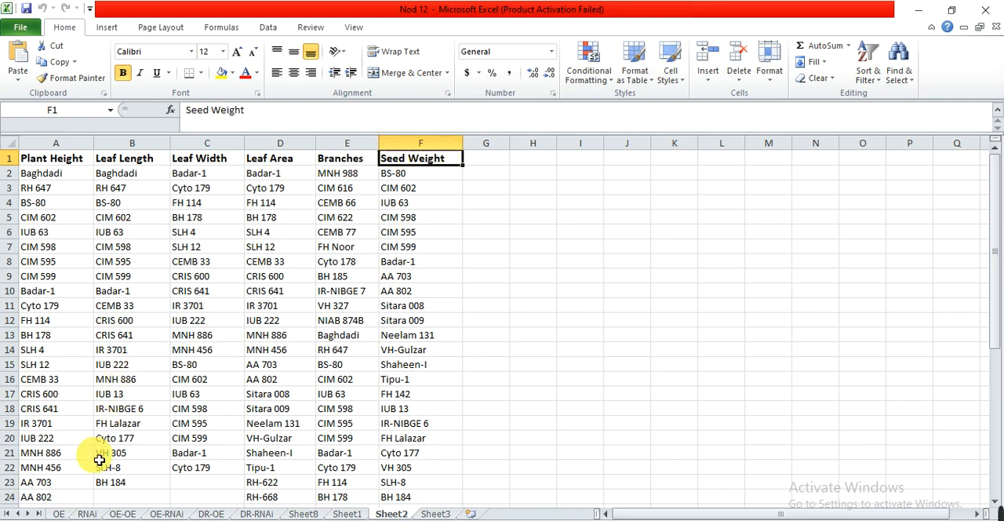
# Review the gene ID lists on the OE-OE, OE-RNAi, DR-OE and DR-RNAi sheets.
pyautogui.click(124, 514)
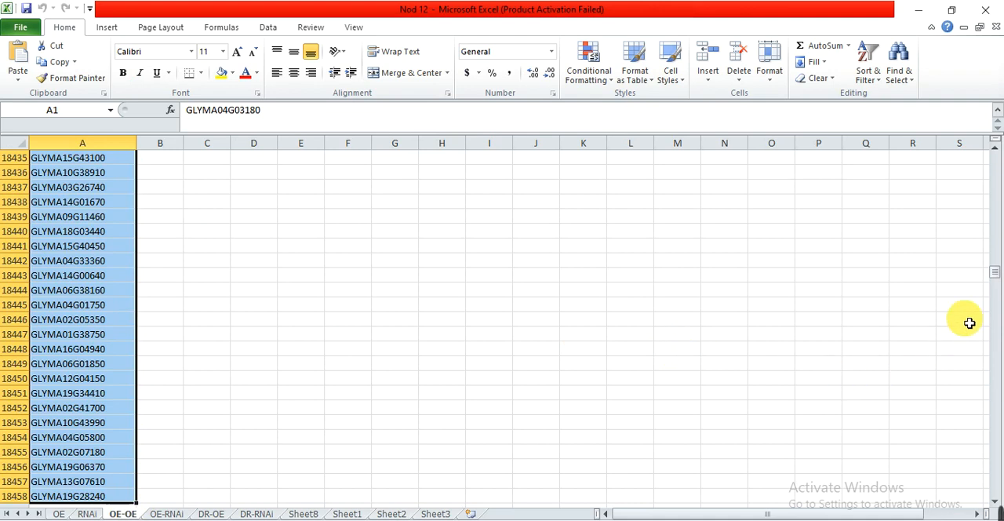
pyautogui.moveTo(996, 279); pyautogui.dragTo(988, 152)
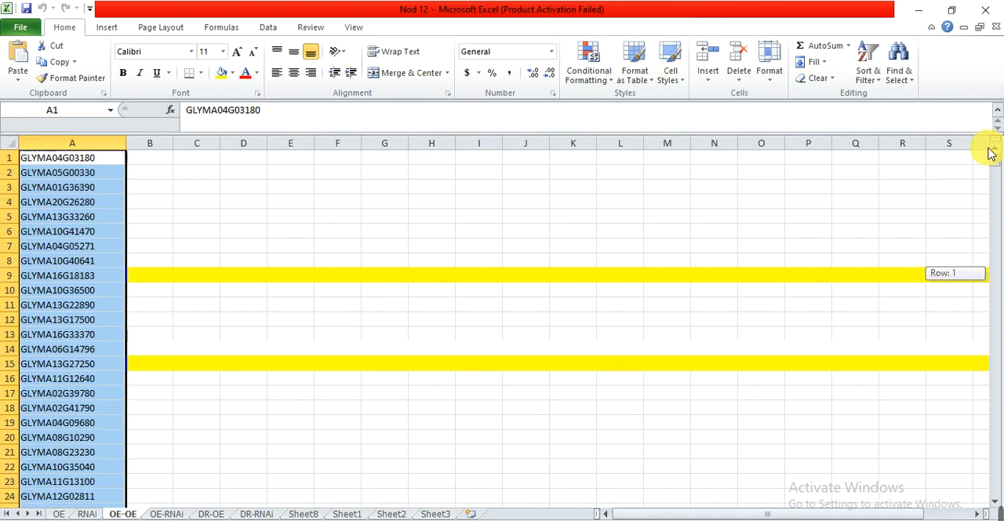
pyautogui.click(167, 514)
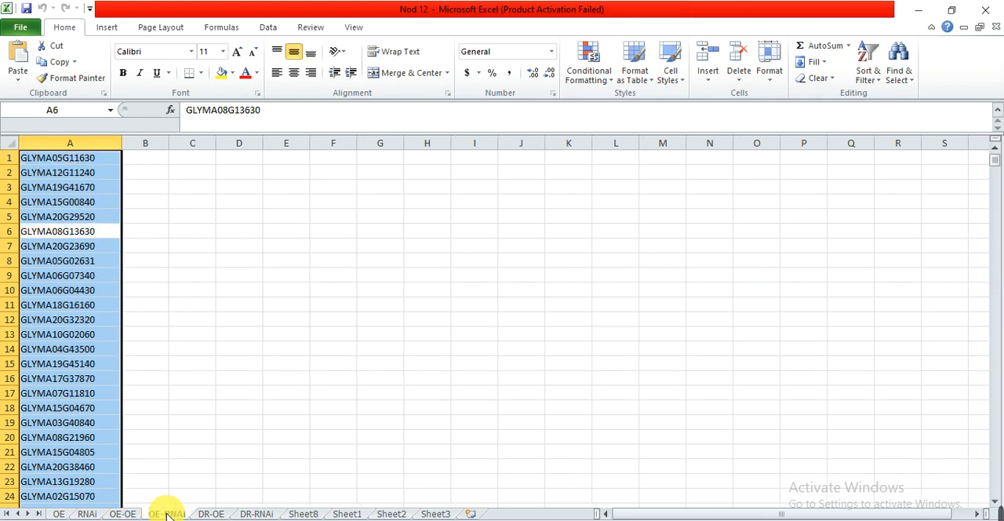
pyautogui.click(212, 514)
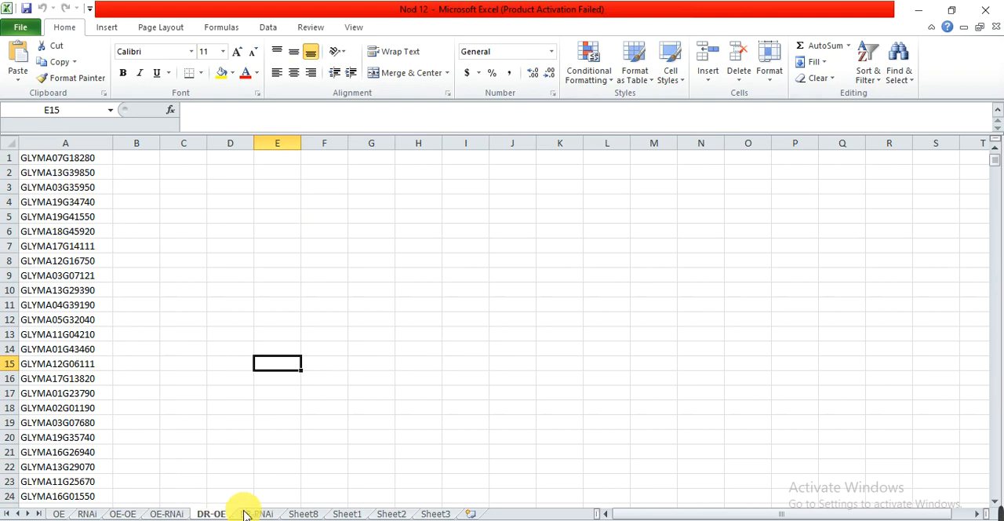
pyautogui.click(269, 513)
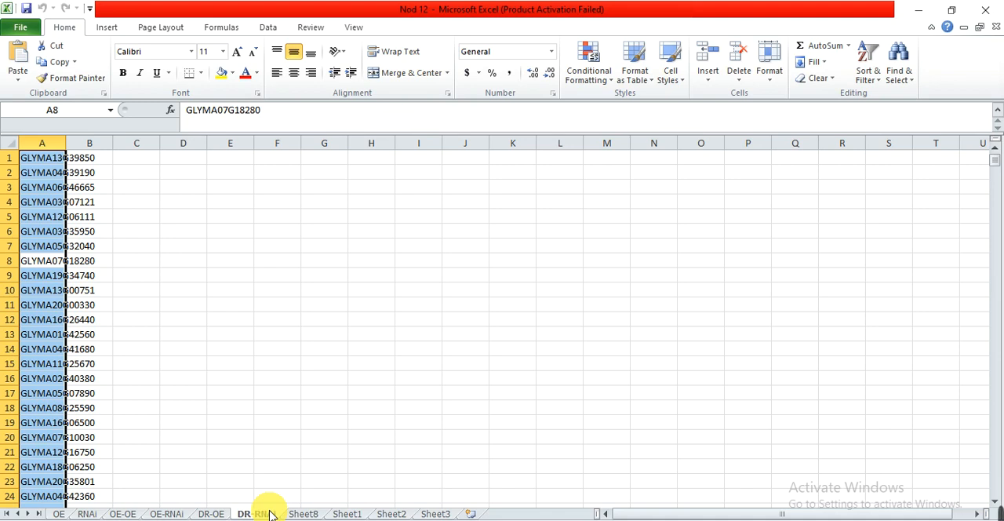
# Widen column B on Sheet3 so the Tr2 trait names fit.
pyautogui.click(433, 514)
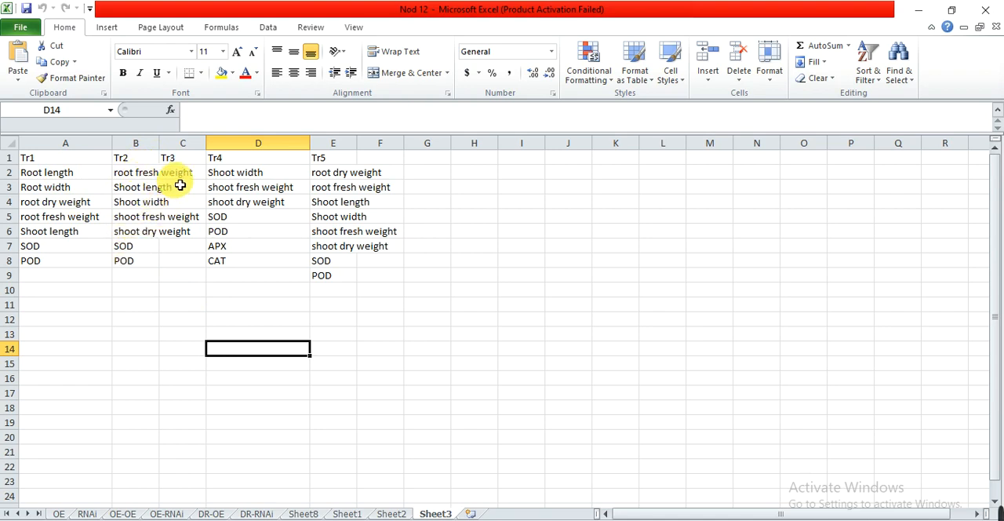
pyautogui.moveTo(168, 152); pyautogui.dragTo(202, 152)
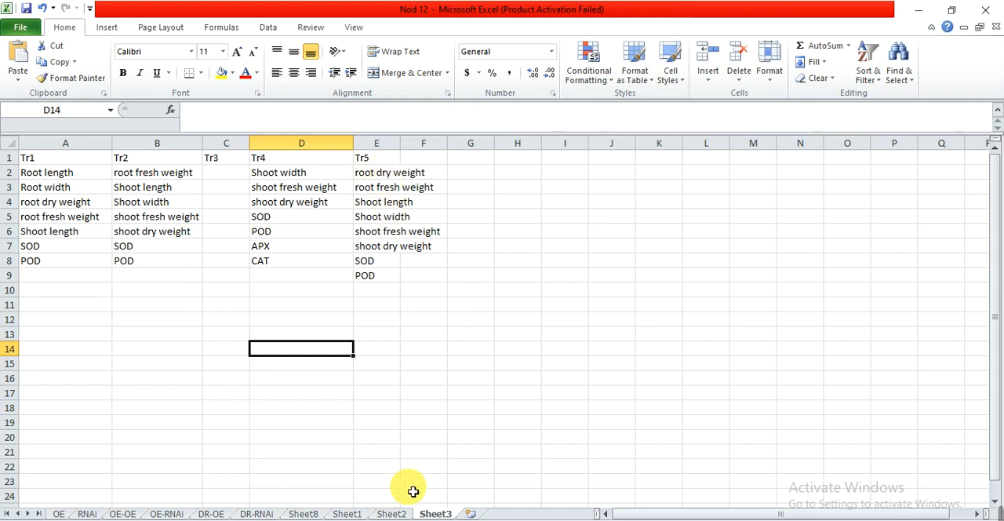
# Copy the Plant Height variety list, A2:A42, from Sheet2.
pyautogui.click(391, 513)
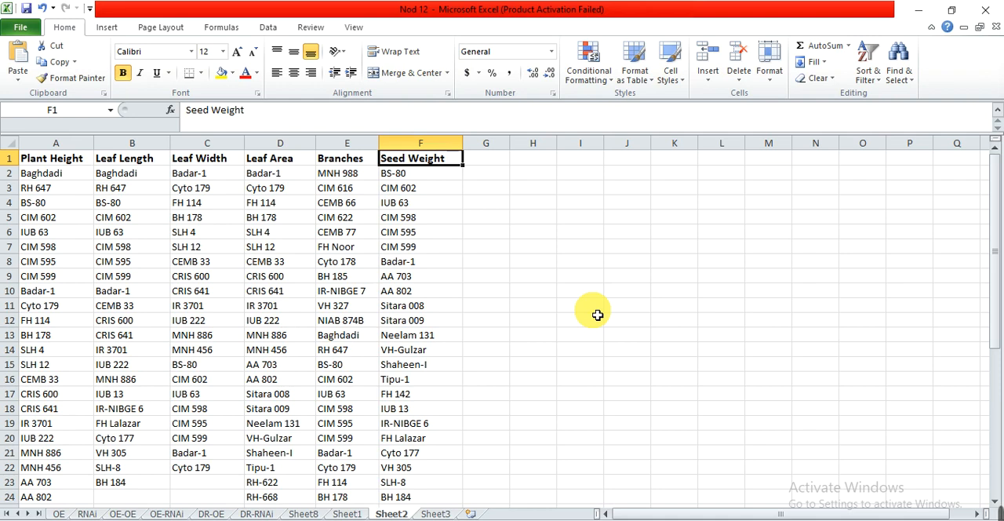
pyautogui.moveTo(992, 309); pyautogui.dragTo(992, 196)
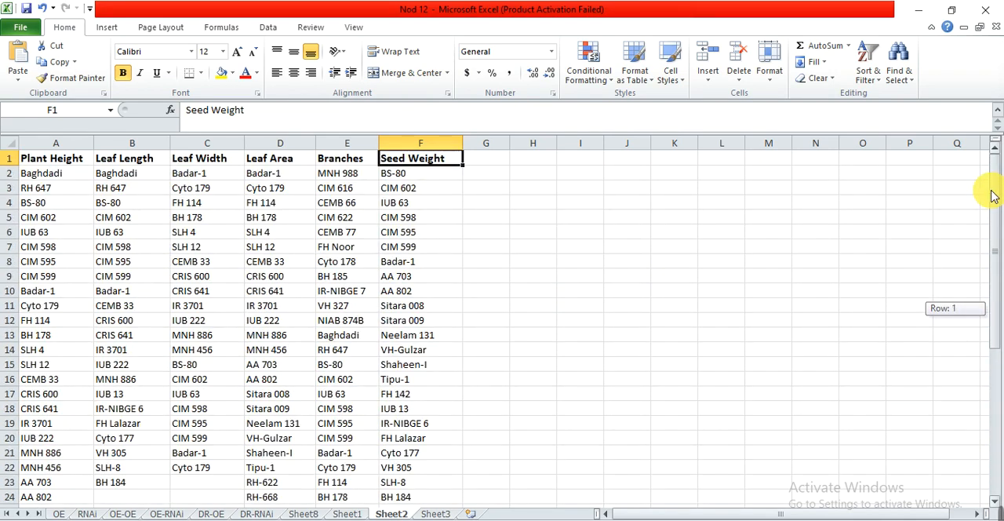
pyautogui.moveTo(51, 175); pyautogui.dragTo(44, 490)
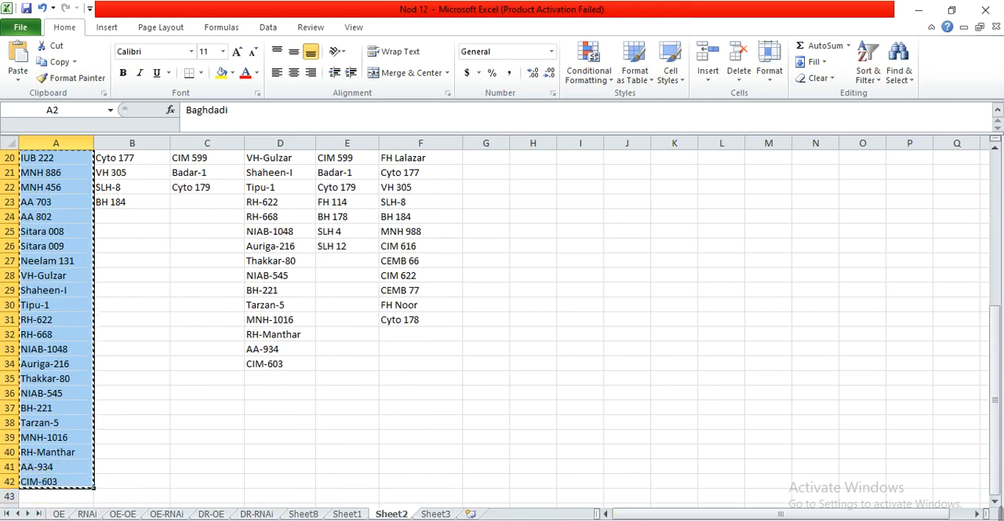
# Switch to TBtools, start the Venn (Up to Six Sets) tool, and fill Set 1, named PH, with the copied Plant Height list.
pyautogui.click(585, 519)
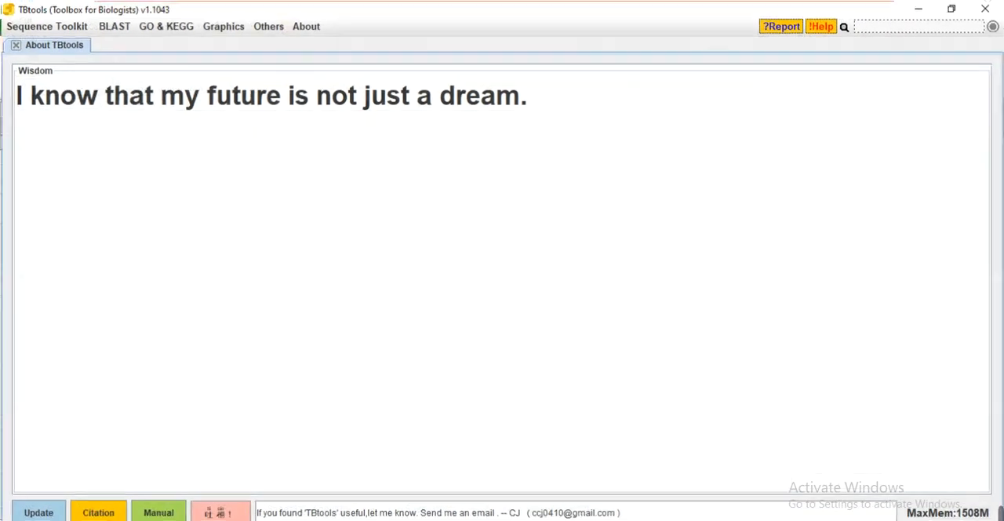
pyautogui.click(225, 26)
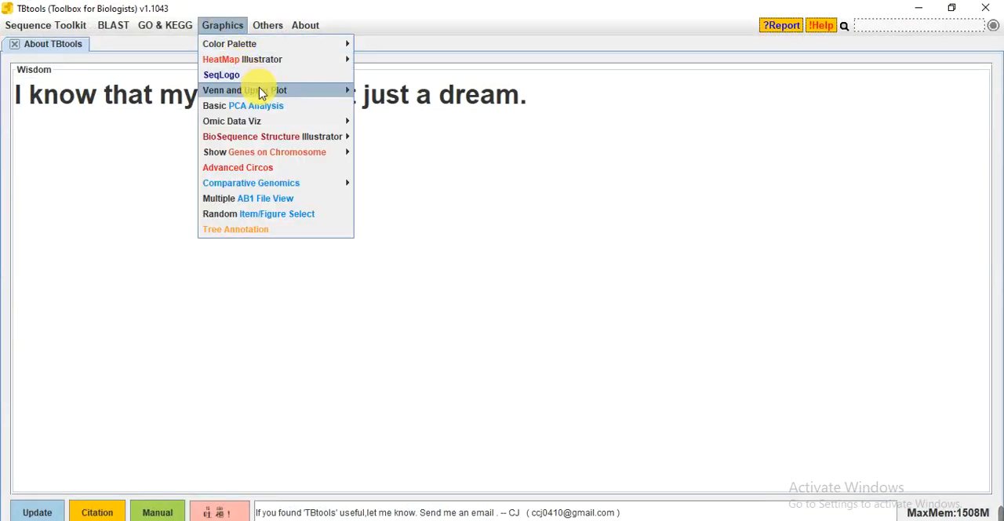
pyautogui.moveTo(266, 96)
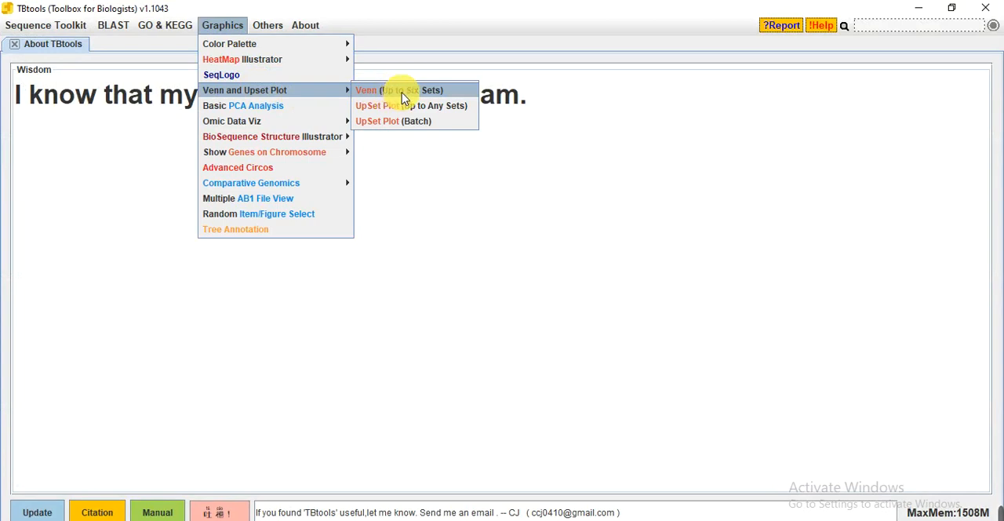
pyautogui.click(403, 94)
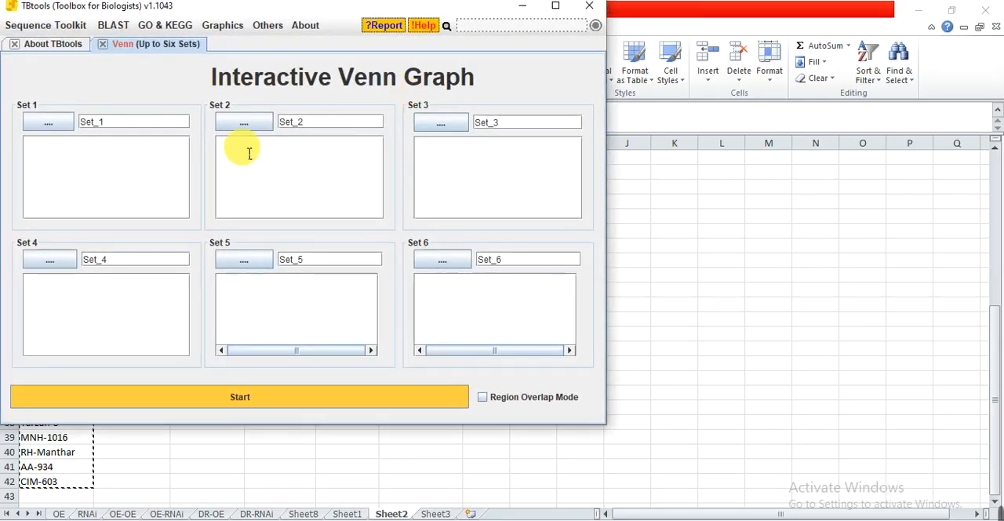
pyautogui.write('PH')
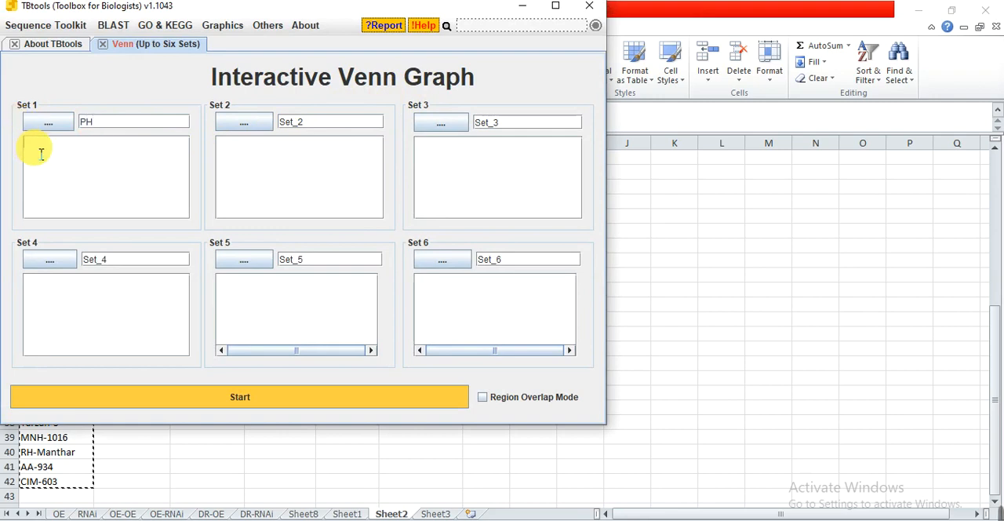
pyautogui.hotkey('ctrl', 'v')
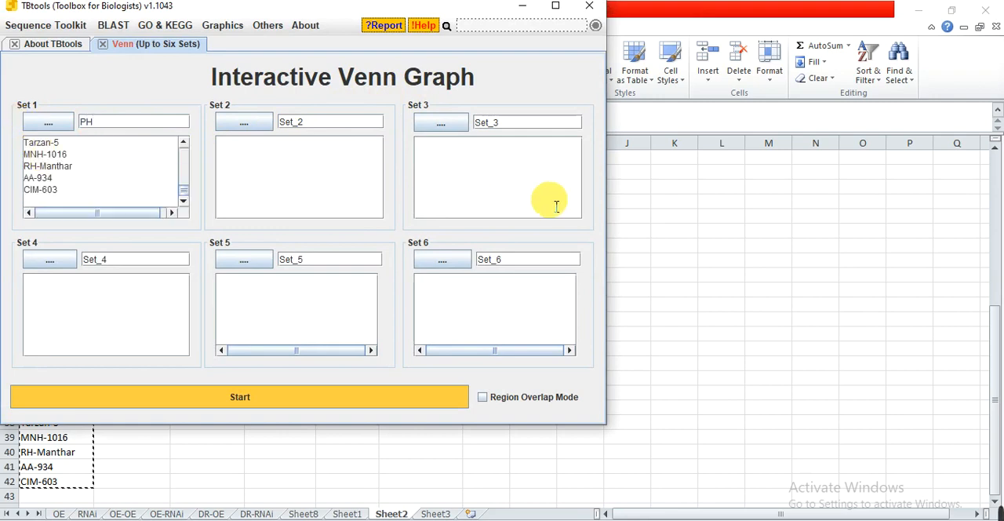
# Copy the Leaf Length list, B2:B23, from the Excel sheet into Set 2 of the TBtools Venn graph and name the set LL.
pyautogui.click(647, 263)
pyautogui.moveTo(137, 204); pyautogui.dragTo(142, 173)
pyautogui.hotkey('ctrl', 'c')
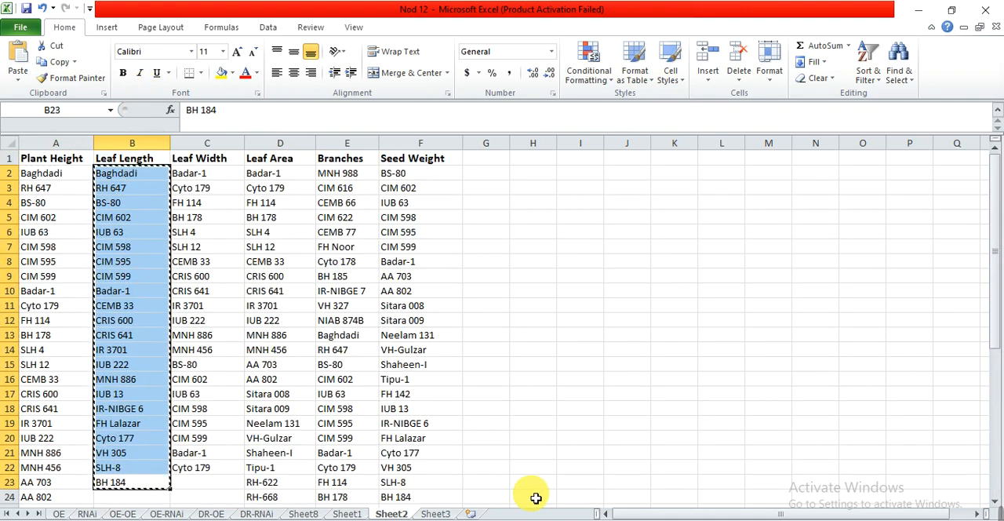
pyautogui.hotkey('alt', 'Tab')
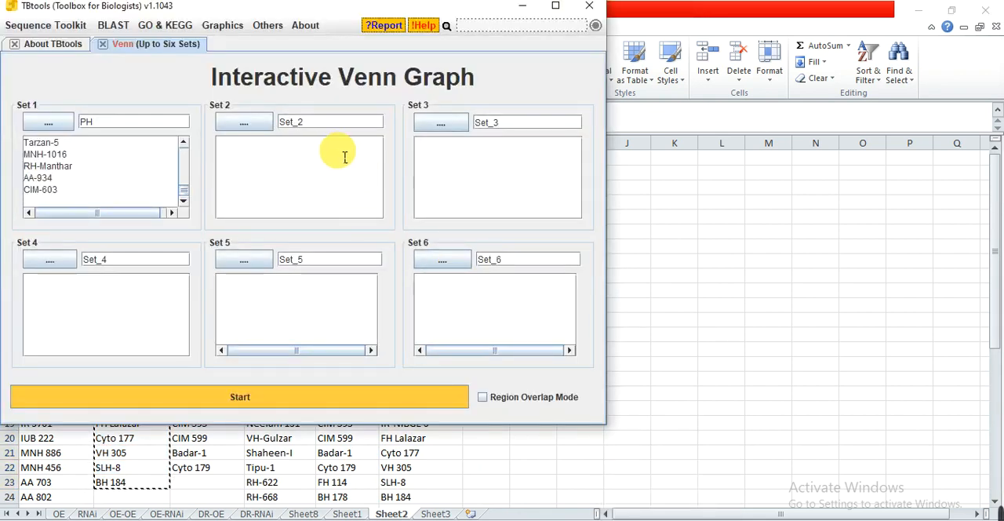
pyautogui.moveTo(309, 121); pyautogui.dragTo(259, 118)
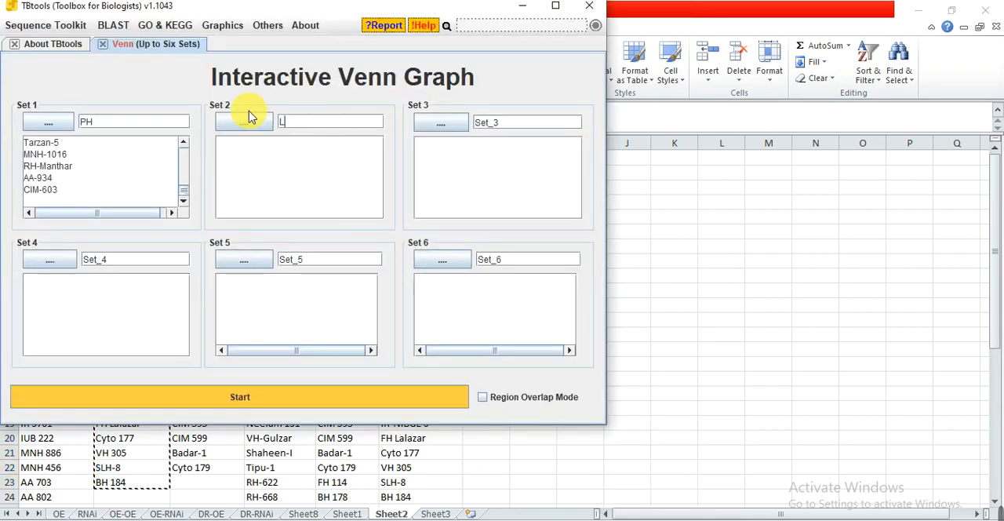
pyautogui.write('LL')
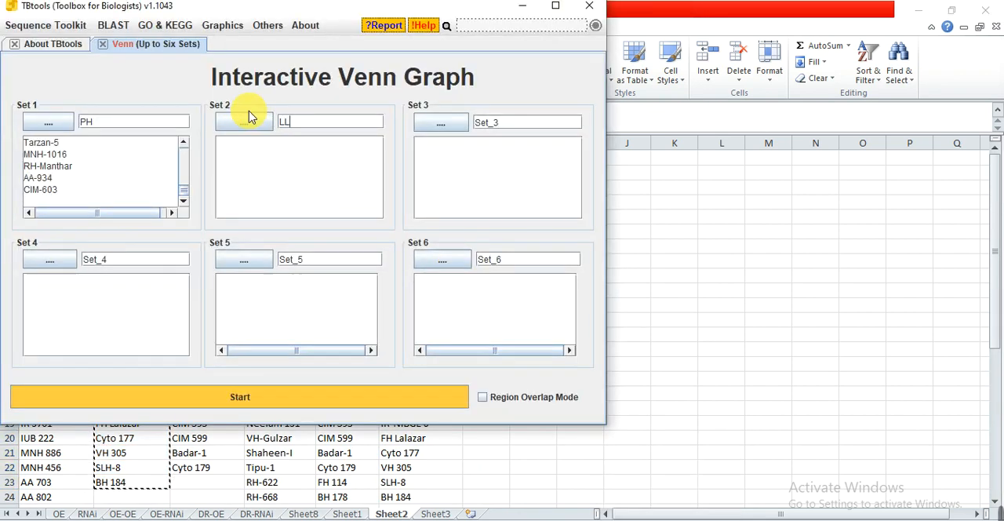
pyautogui.click(284, 174)
pyautogui.hotkey('ctrl', 'v')
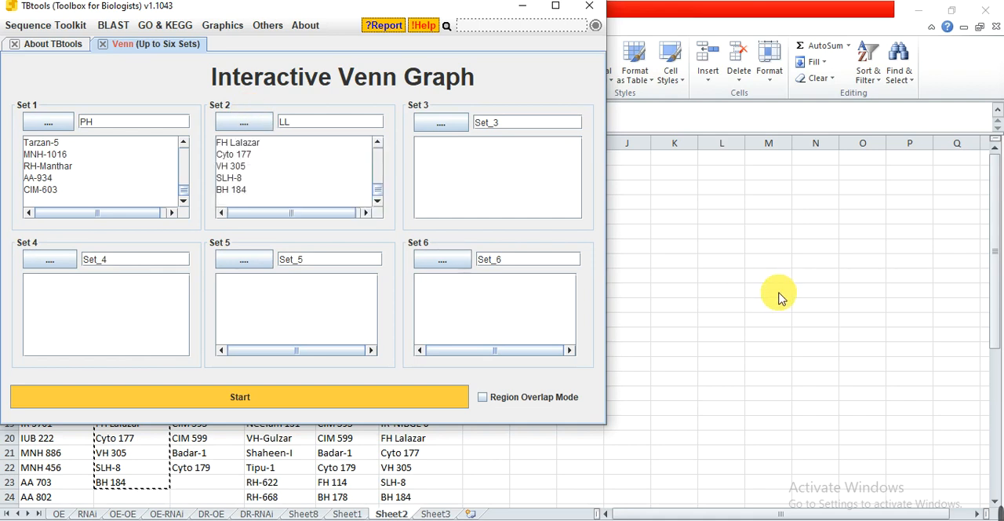
# Copy the Leaf Width list, C2:C22, from the Excel sheet into Set 3 of the TBtools Venn graph and name the set LW.
pyautogui.hotkey('alt', 'Tab')
pyautogui.moveTo(200, 174); pyautogui.dragTo(212, 468)
pyautogui.hotkey('ctrl', 'c')
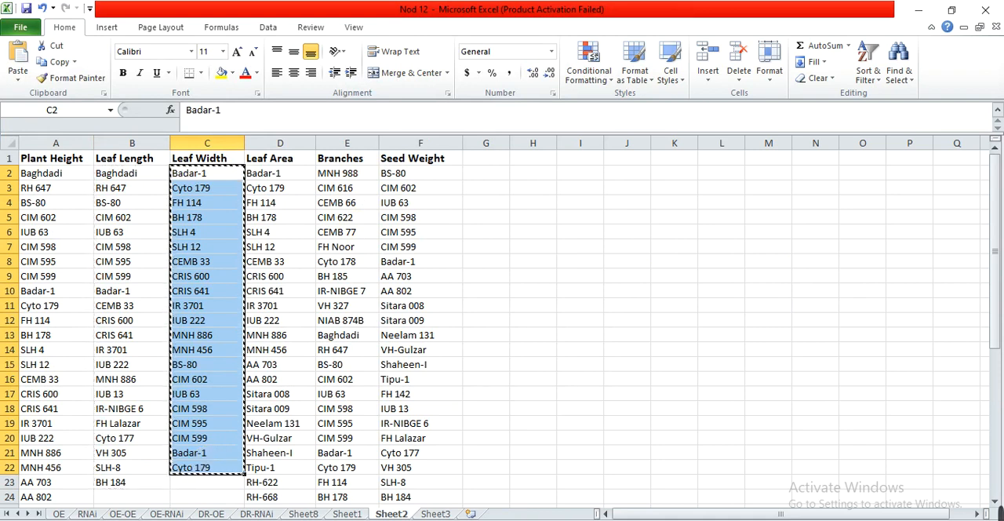
pyautogui.hotkey('alt', 'Tab')
pyautogui.doubleClick(497, 126)
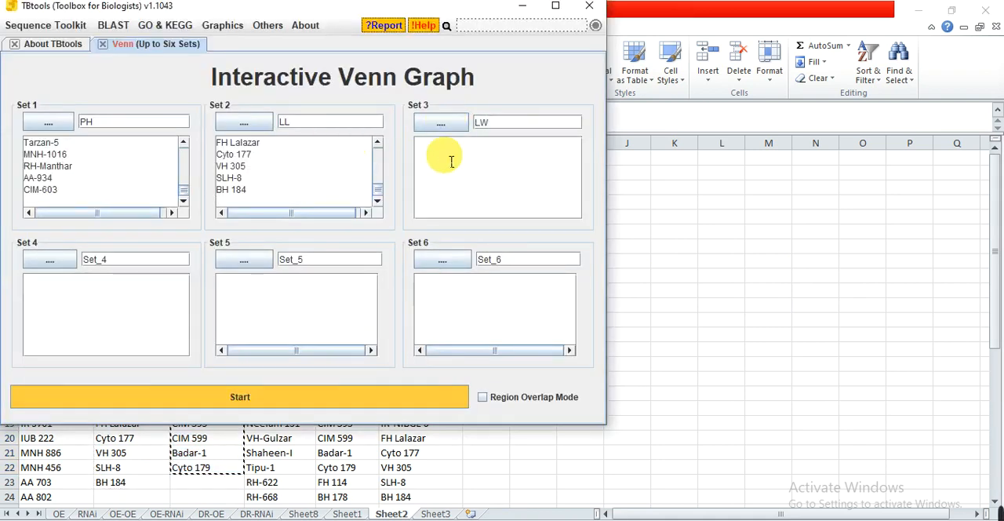
pyautogui.hotkey('ctrl', 'v')
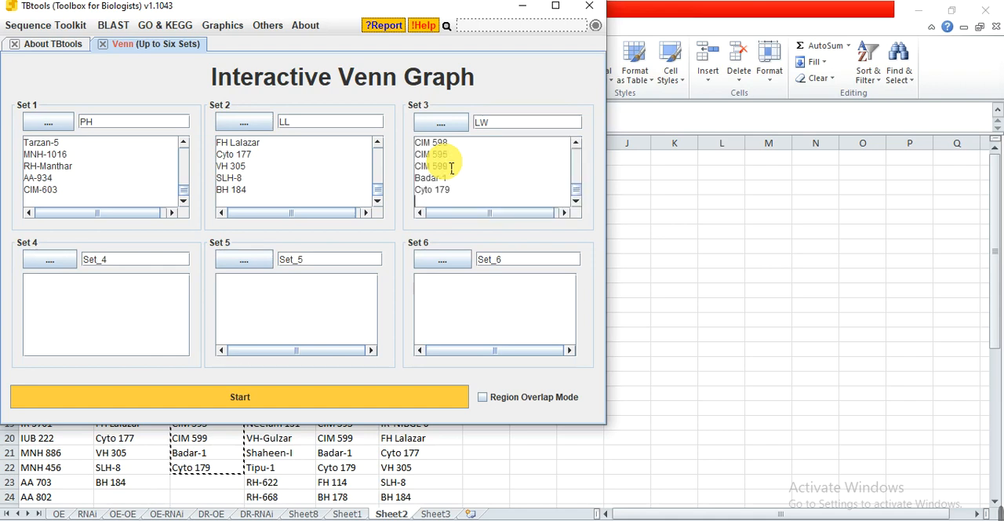
# Copy the Leaf Area list, D2:D34, from the Excel sheet into Set 4 of the TBtools Venn graph and name the set LA.
pyautogui.click(710, 446)
pyautogui.moveTo(282, 172); pyautogui.dragTo(286, 431)
pyautogui.hotkey('ctrl', 'c')
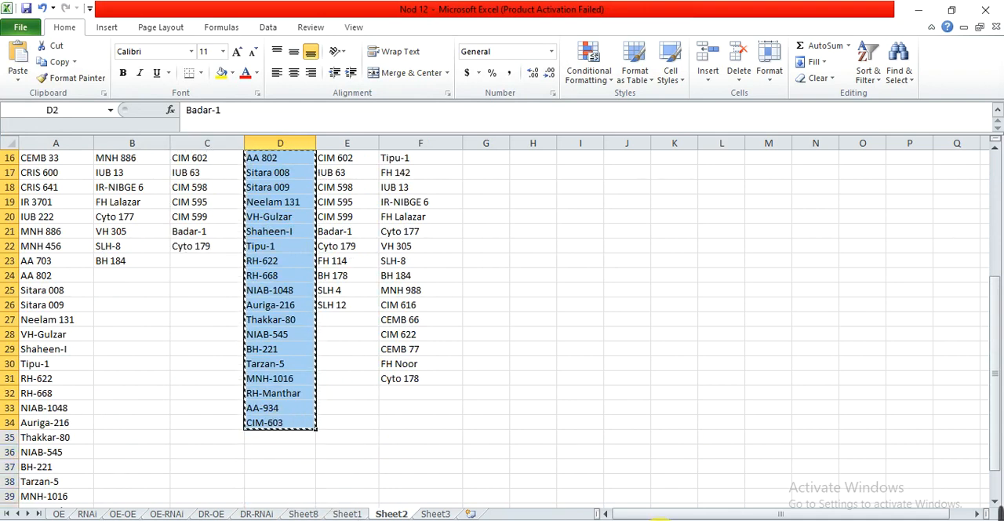
pyautogui.hotkey('alt', 'Tab')
pyautogui.doubleClick(146, 267)
pyautogui.write('LA')
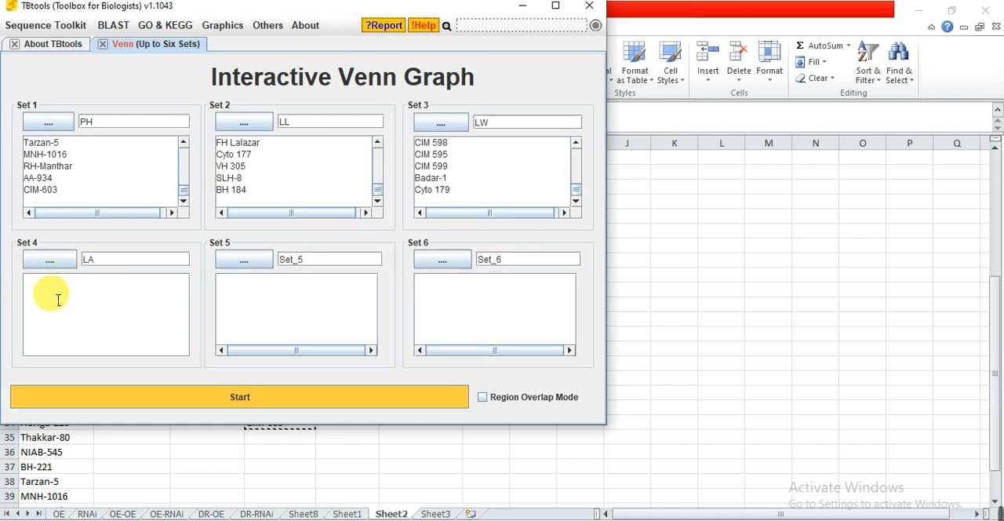
pyautogui.click(58, 300)
pyautogui.hotkey('ctrl', 'v')
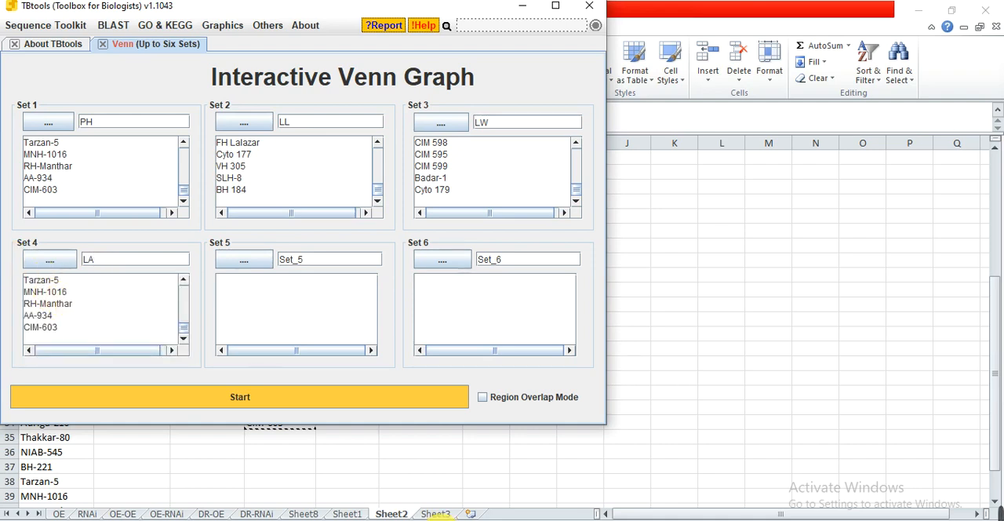
# Copy the Branches list, E2:E26, from the Excel sheet into Set 5 of the TBtools Venn graph and name the set Branches.
pyautogui.hotkey('alt', 'Tab')
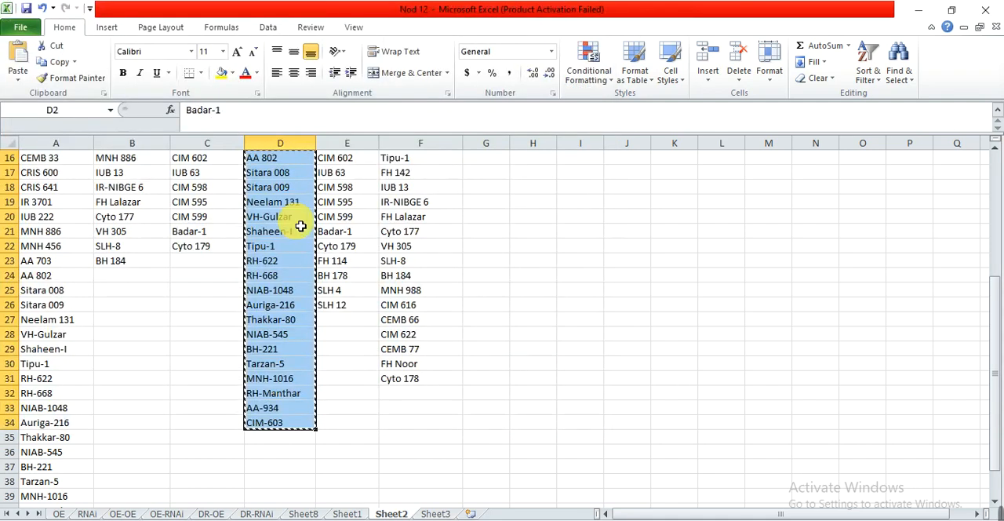
pyautogui.moveTo(994, 433); pyautogui.dragTo(990, 290)
pyautogui.moveTo(354, 173); pyautogui.dragTo(364, 406)
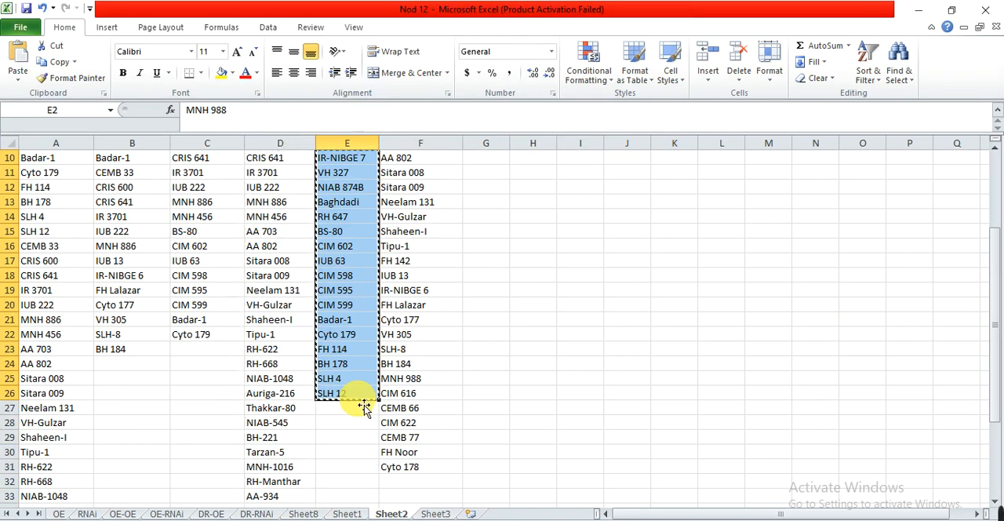
pyautogui.hotkey('ctrl', 'c')
pyautogui.hotkey('alt', 'Tab')
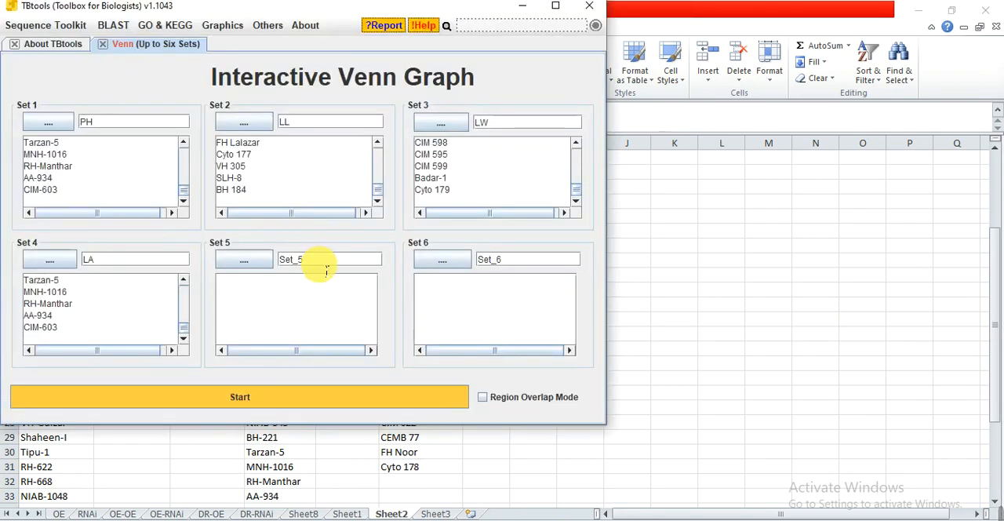
pyautogui.moveTo(326, 269); pyautogui.dragTo(255, 263)
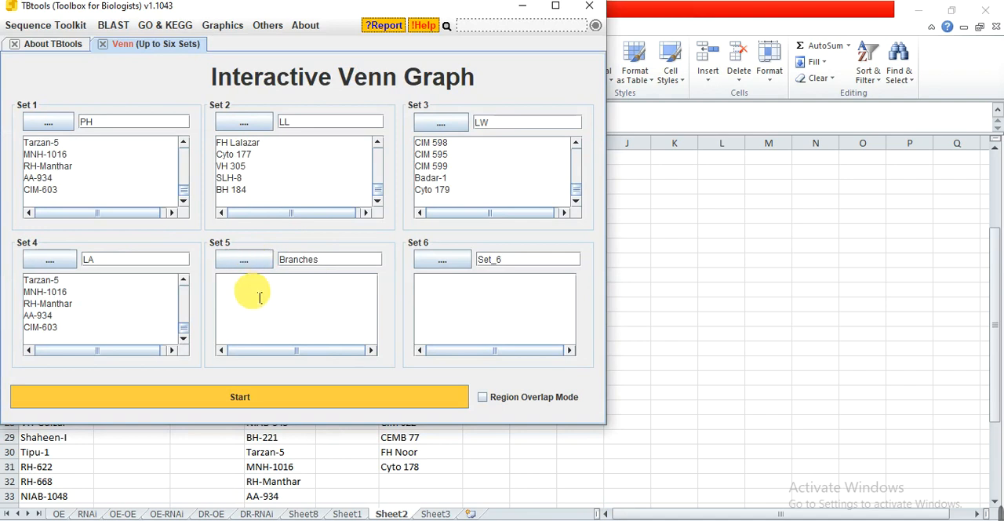
pyautogui.click(260, 298)
pyautogui.hotkey('ctrl', 'v')
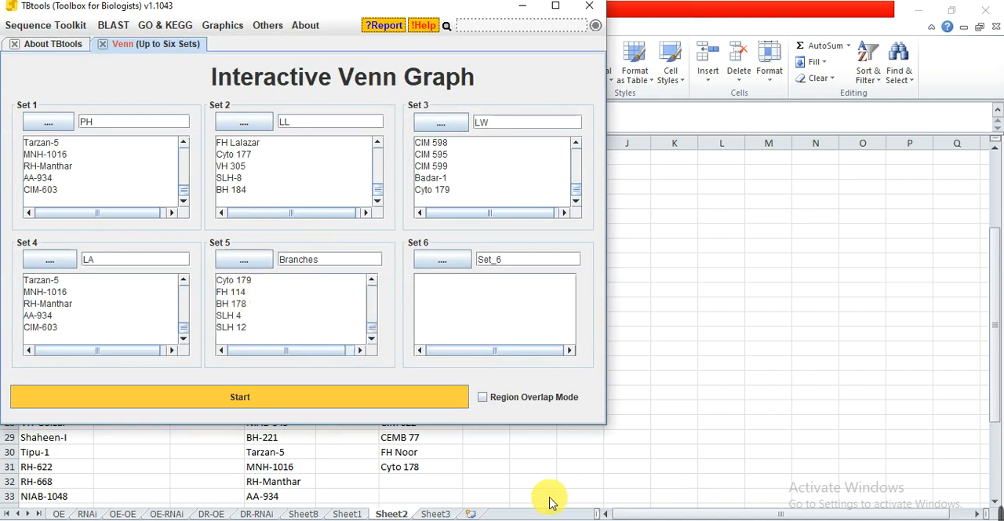
# Copy the Seed Weight list, F2:F31, from the Excel sheet into Set 6 of the TBtools Venn graph and name the set SW.
pyautogui.hotkey('alt', 'Tab')
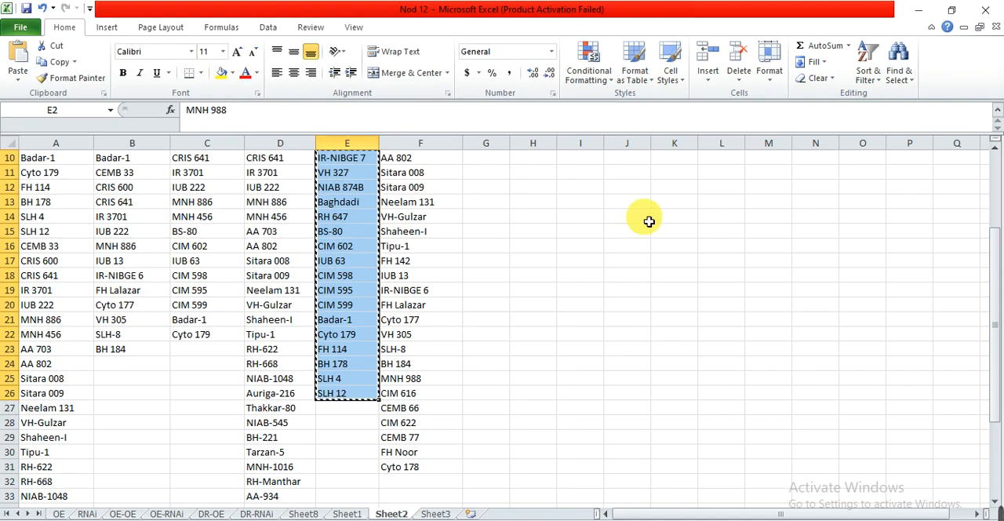
pyautogui.moveTo(994, 323); pyautogui.dragTo(996, 181)
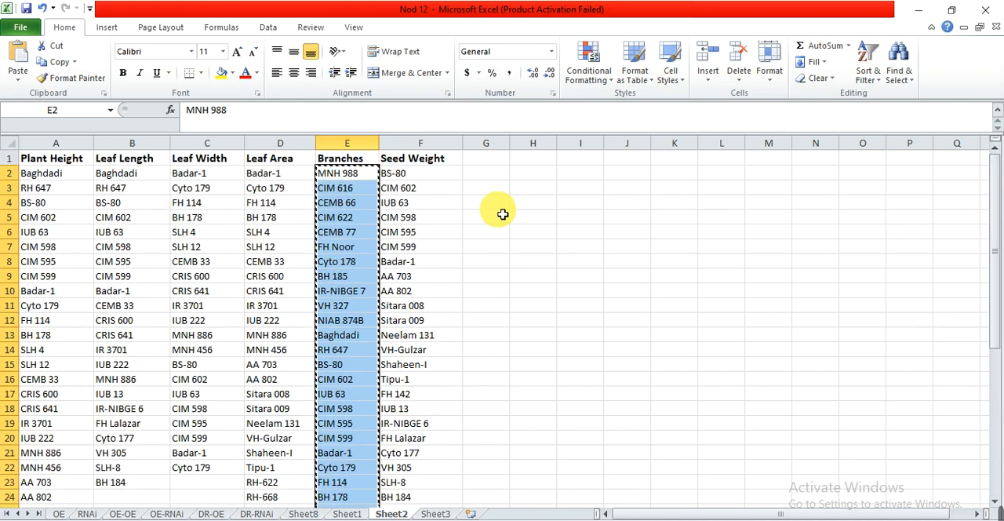
pyautogui.moveTo(446, 173); pyautogui.dragTo(425, 398)
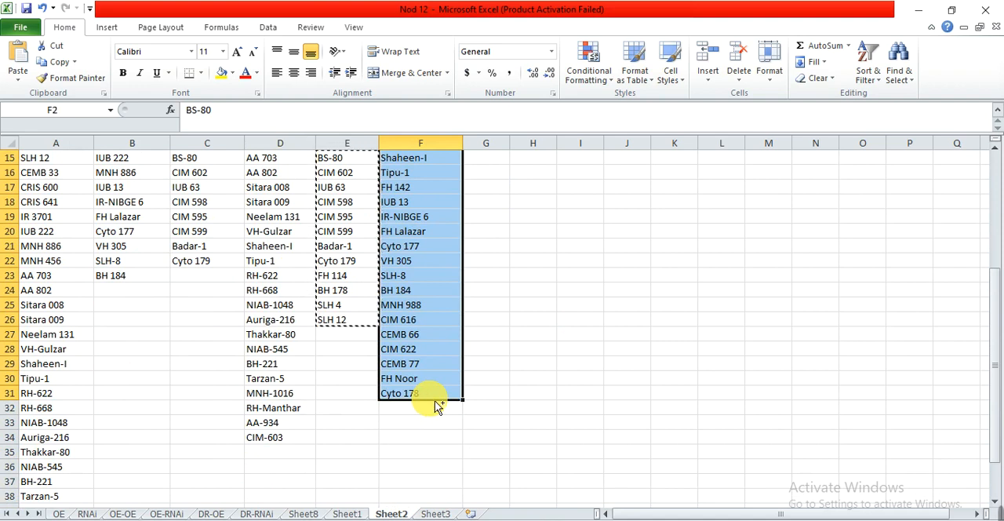
pyautogui.hotkey('ctrl', 'c')
pyautogui.hotkey('alt', 'Tab')
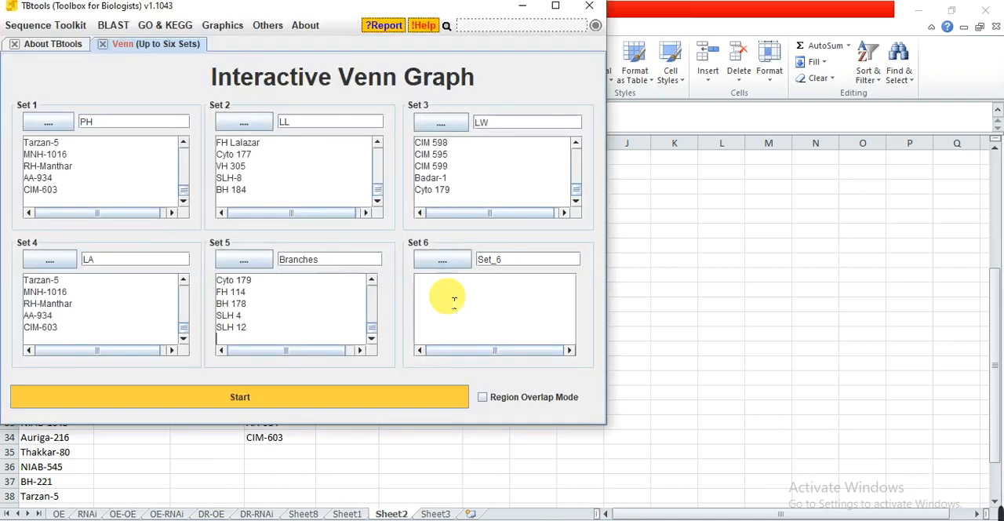
pyautogui.moveTo(519, 257); pyautogui.dragTo(444, 256)
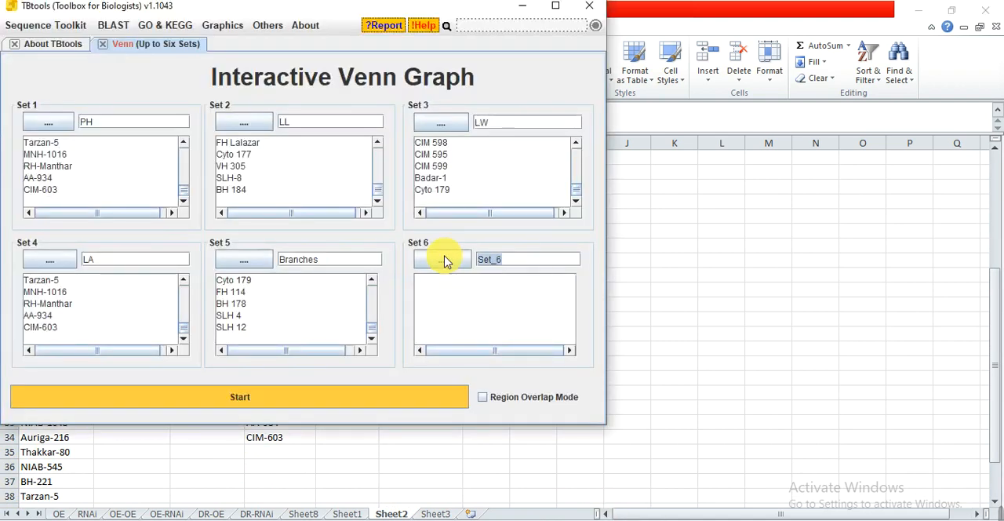
pyautogui.write('SW')
pyautogui.click(463, 308)
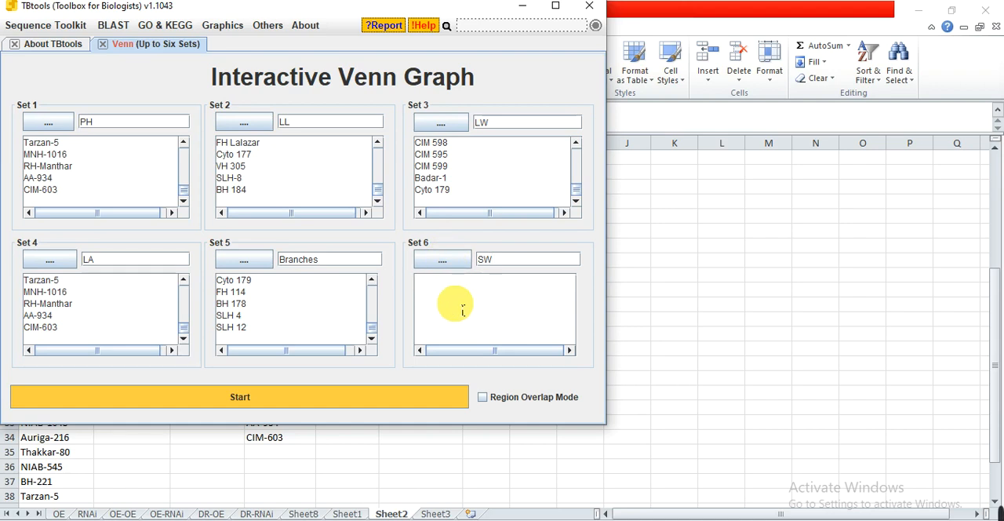
pyautogui.hotkey('ctrl', 'v')
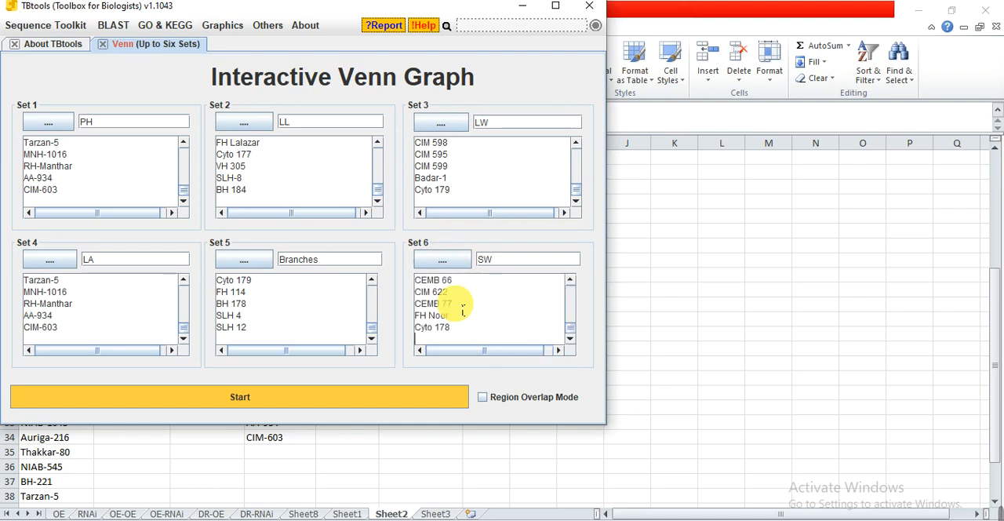
# Generate the six-set Venn graph, maximize its window and list the varieties common to PH, LW, LA and Branches.
pyautogui.click(245, 400)
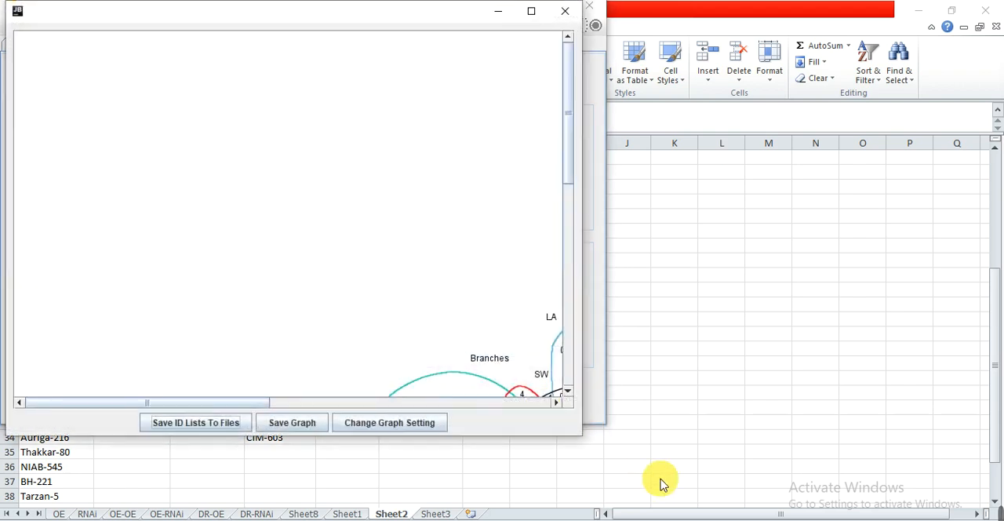
pyautogui.doubleClick(405, 19)
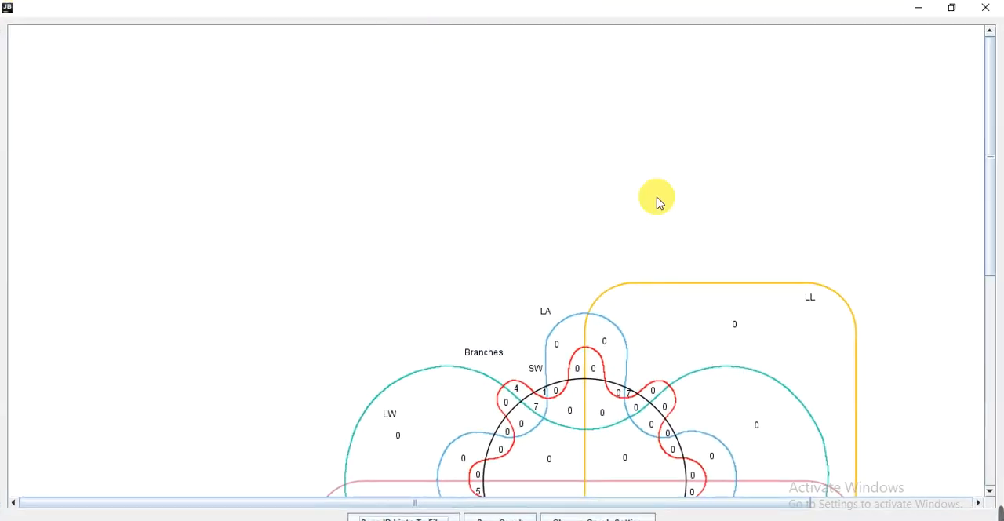
pyautogui.moveTo(991, 260); pyautogui.dragTo(991, 381)
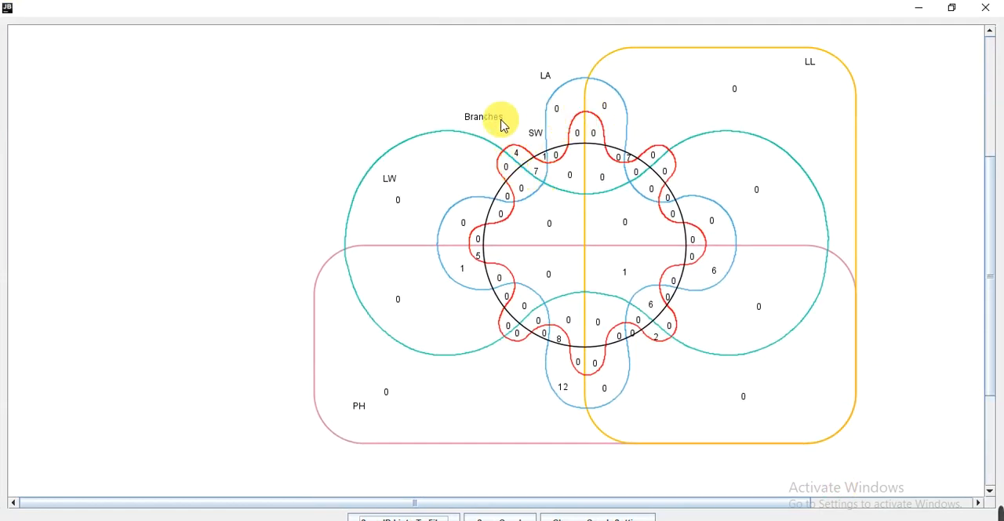
pyautogui.click(480, 261)
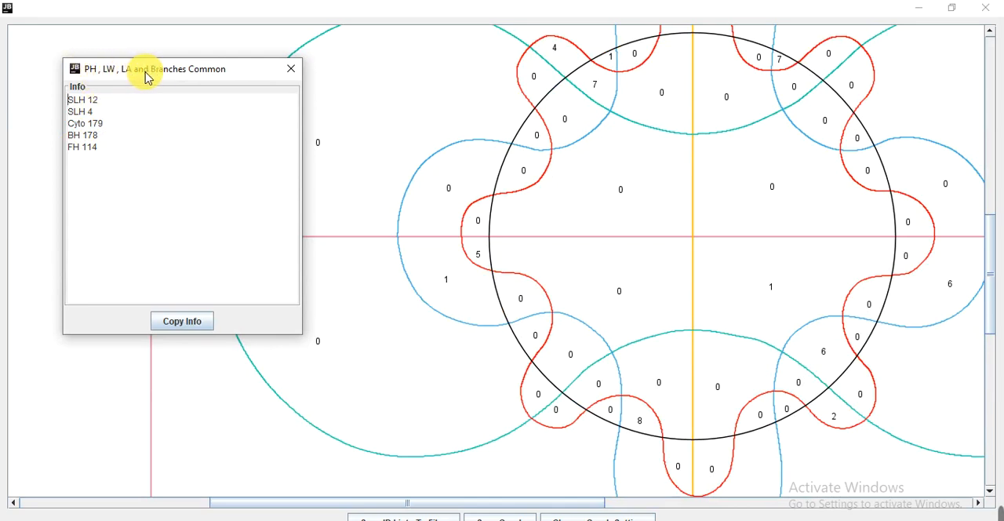
# Examine the regions around the PH, LW, LA and Branches overlap up close and close the graph window.
pyautogui.click(447, 279)
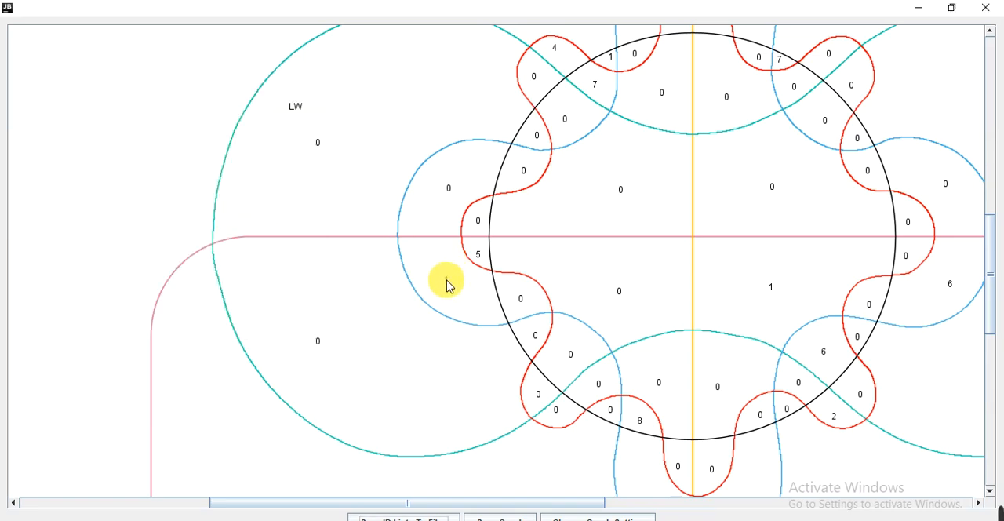
pyautogui.scroll(3, 447, 284)
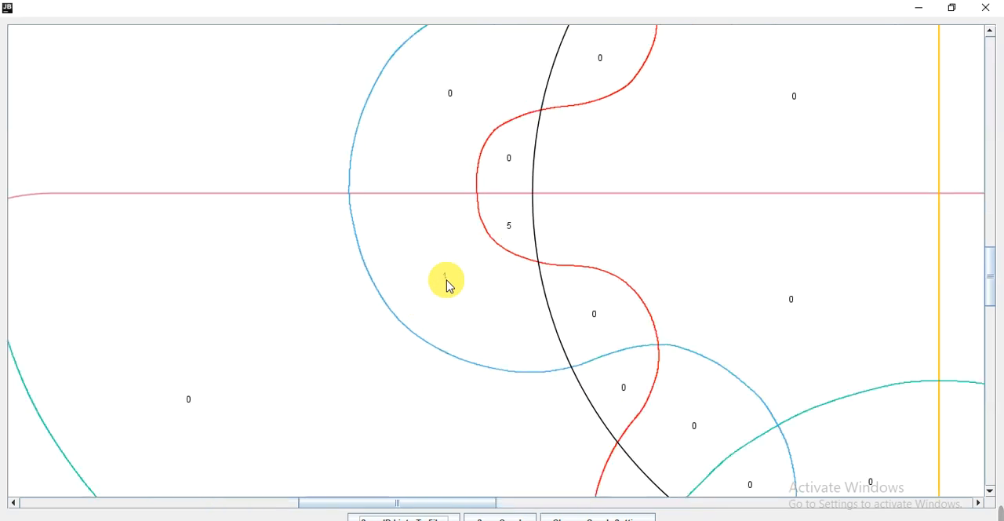
pyautogui.scroll(3, 447, 284)
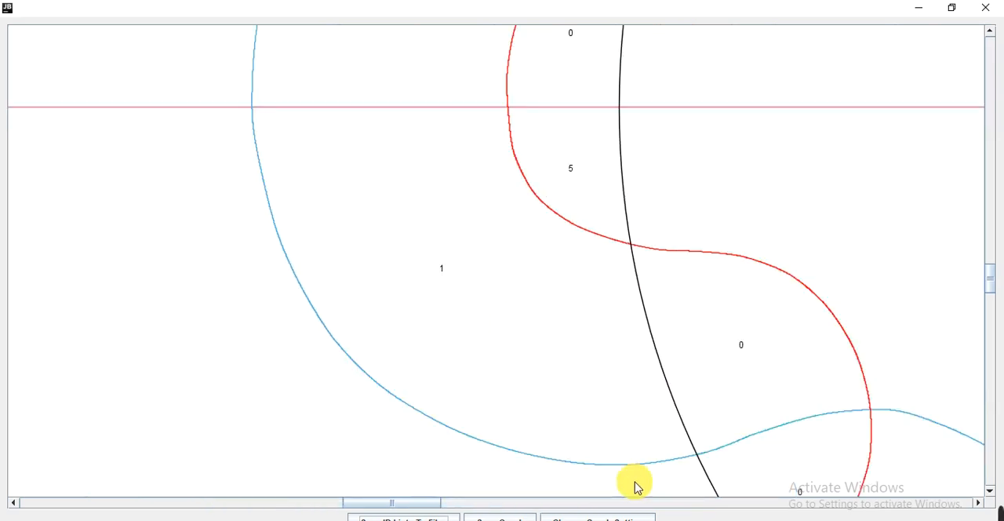
pyautogui.moveTo(997, 516)
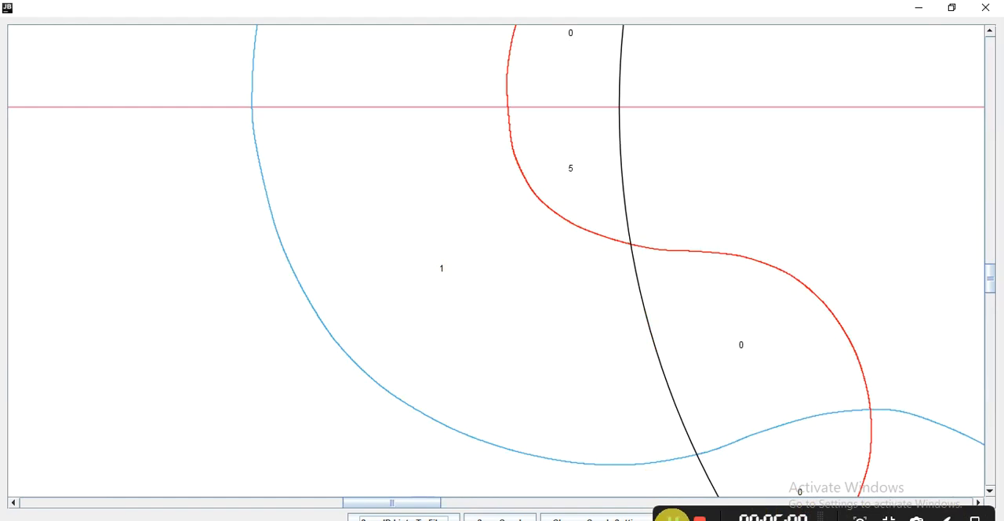
pyautogui.click(985, 7)
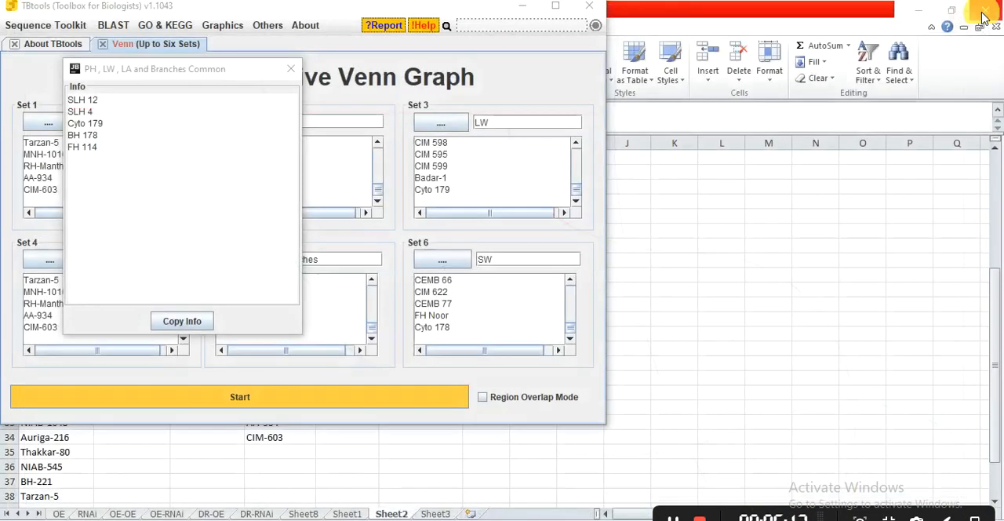
# Generate the Venn graph again in a maximized window and view the list of varieties common to PH and LA.
pyautogui.click(483, 397)
pyautogui.click(245, 399)
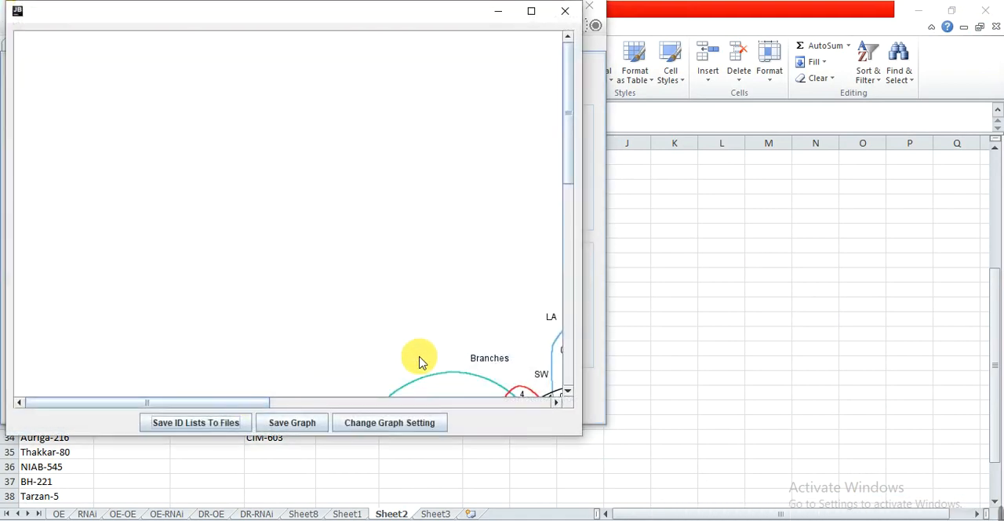
pyautogui.moveTo(991, 514)
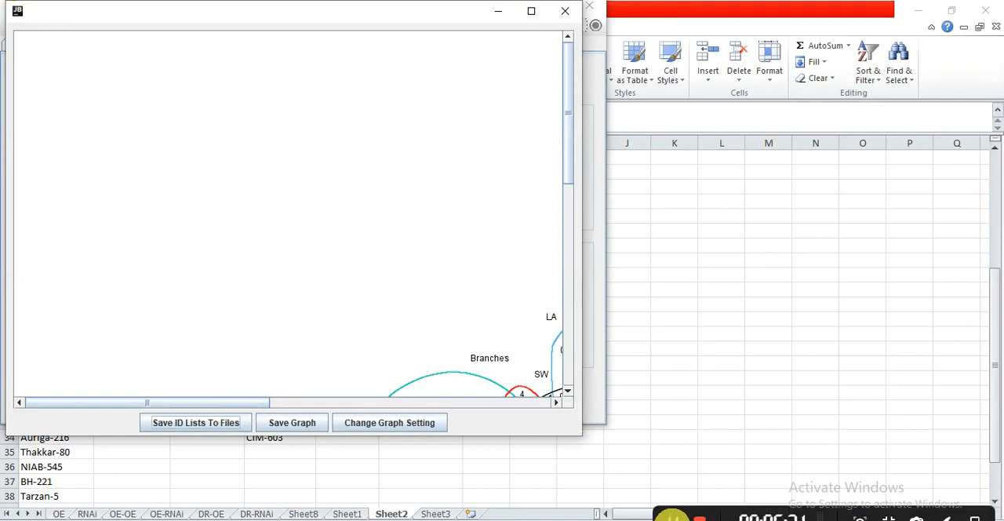
pyautogui.click(673, 517)
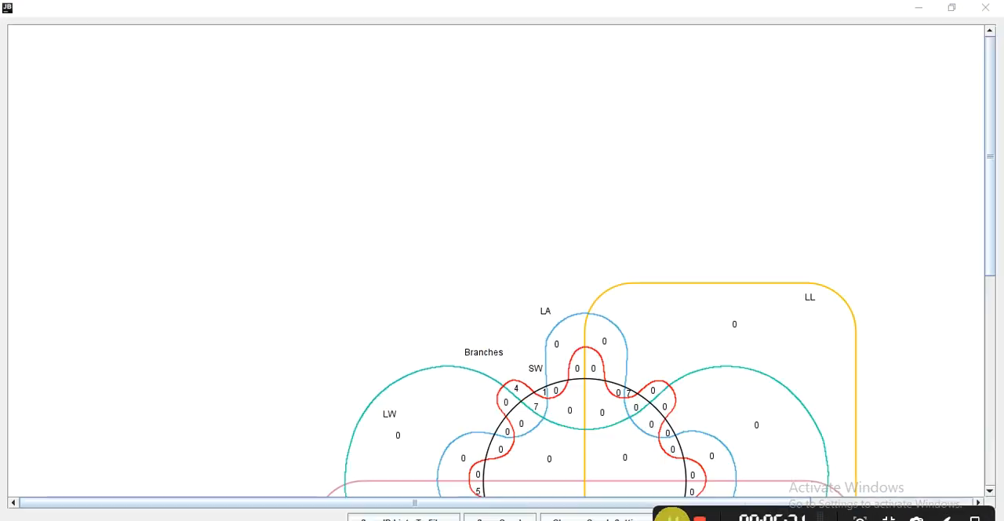
pyautogui.click(989, 237)
pyautogui.moveTo(991, 242); pyautogui.dragTo(993, 369)
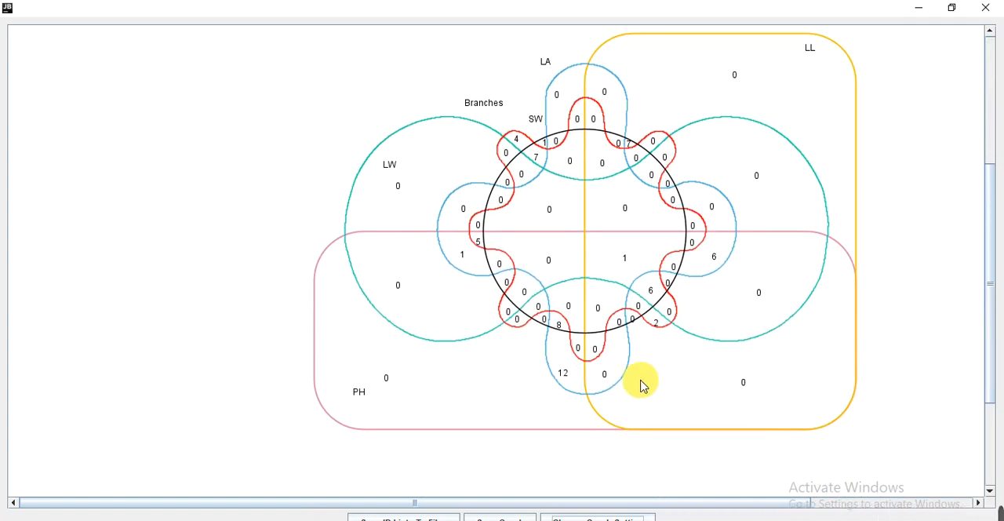
pyautogui.click(567, 378)
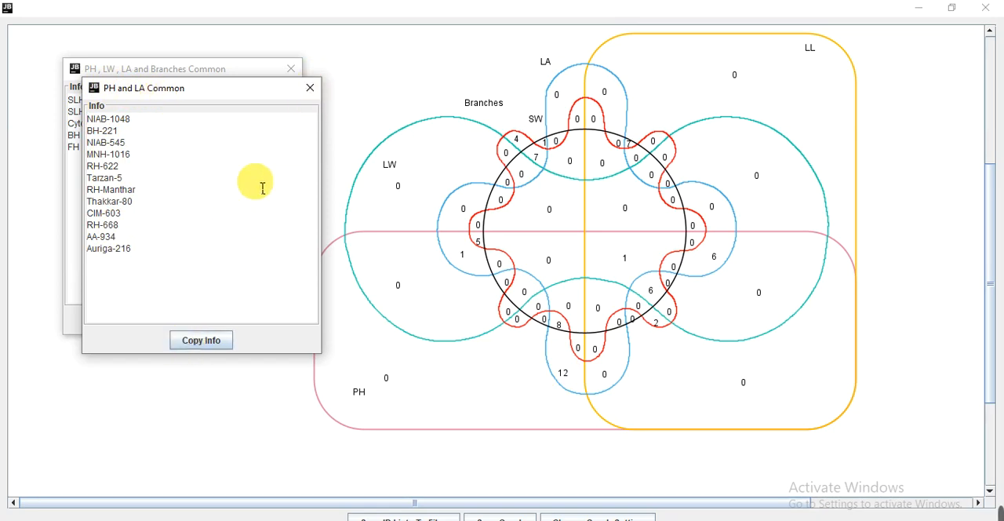
pyautogui.click(309, 88)
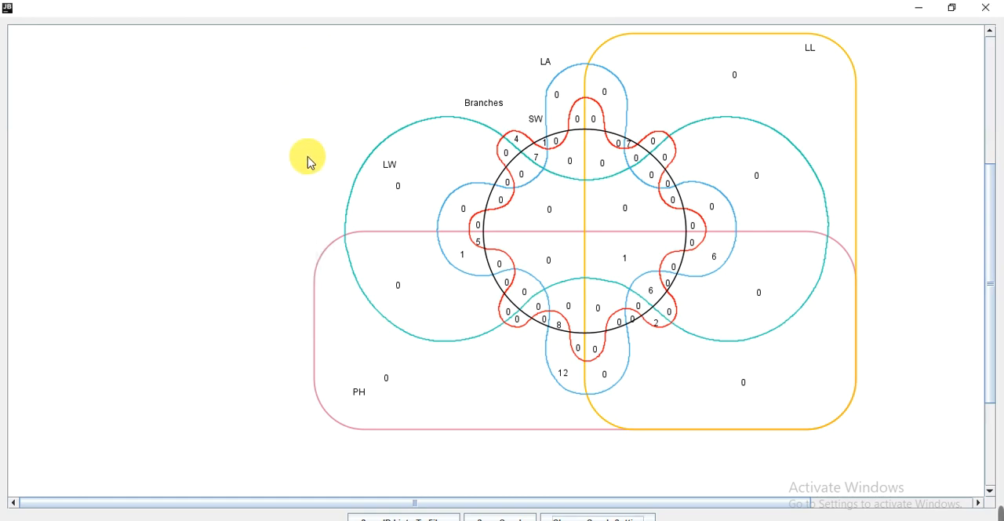
# Check the image formats offered for saving the graph without saving, and close the graph and the remaining list of common varieties.
pyautogui.click(508, 515)
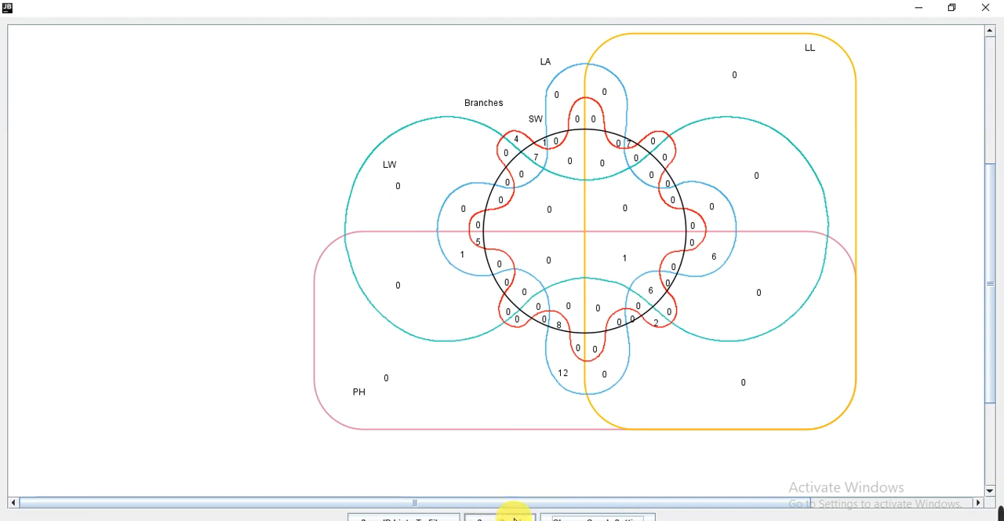
pyautogui.click(515, 518)
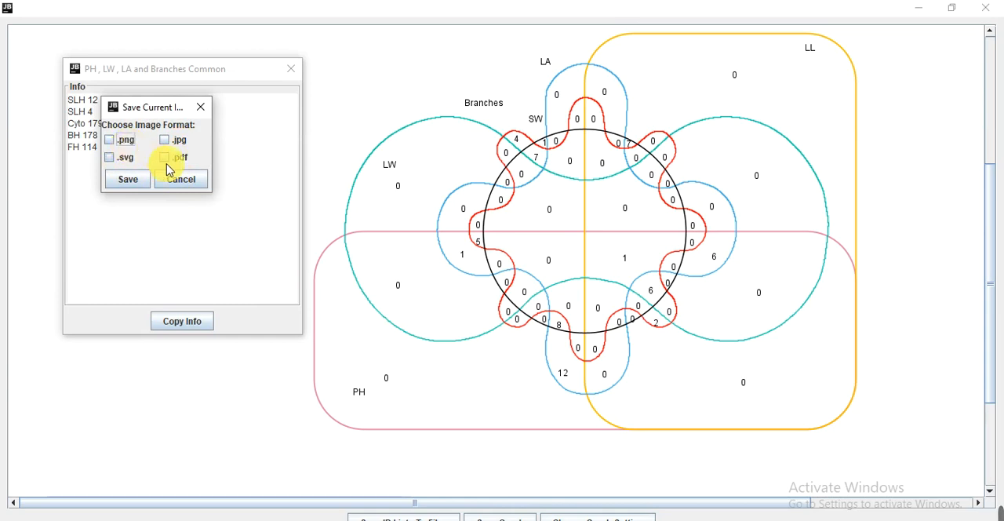
pyautogui.click(206, 110)
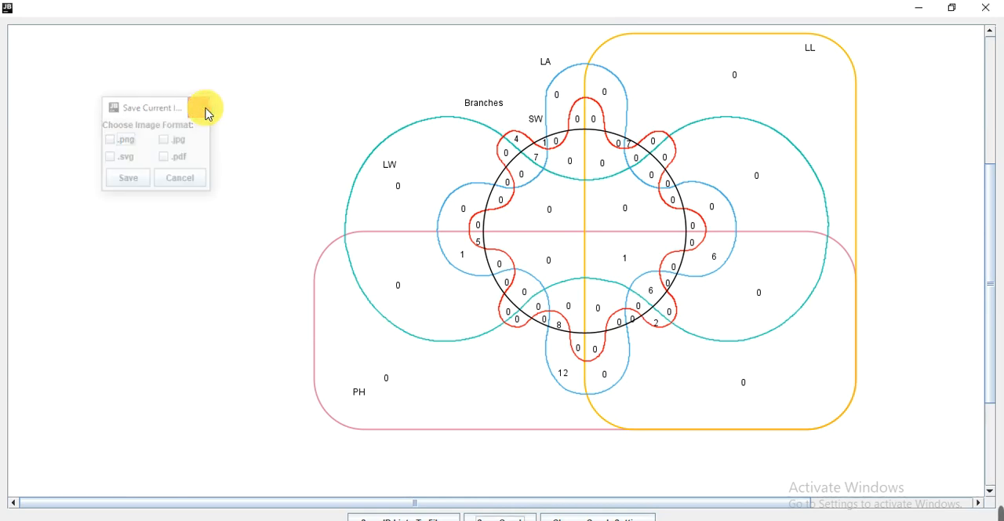
pyautogui.click(207, 112)
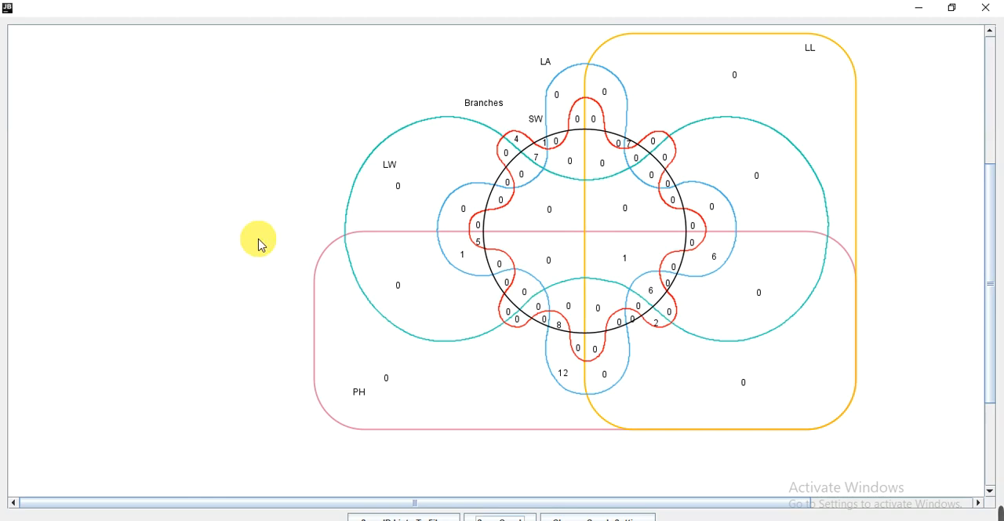
pyautogui.click(985, 14)
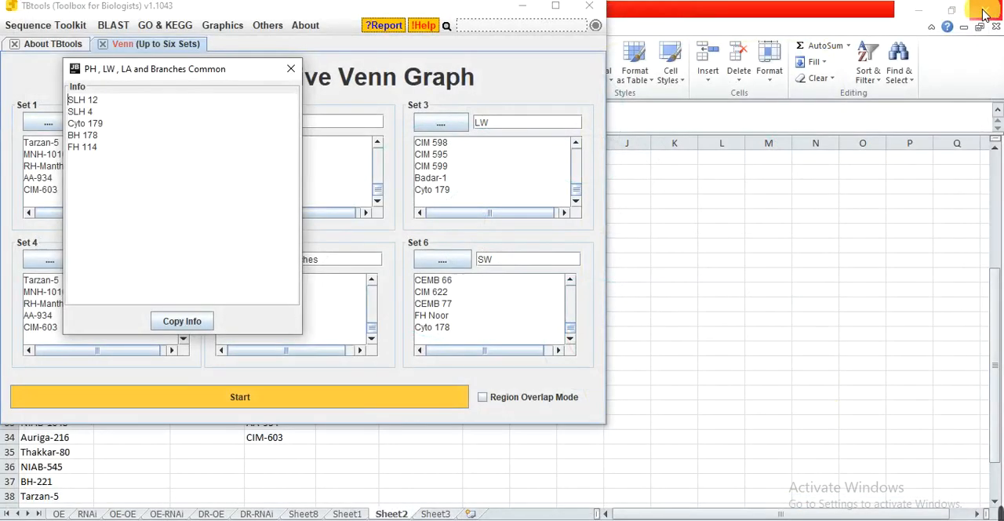
pyautogui.click(292, 72)
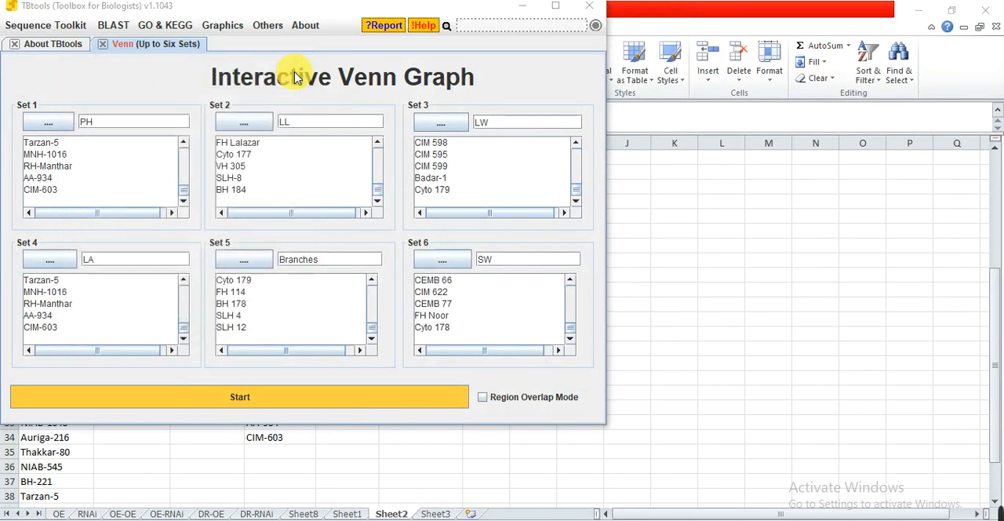
# Open the UpSet Plot (Up to Any Sets) tool and add a first input set titled PH.
pyautogui.click(223, 26)
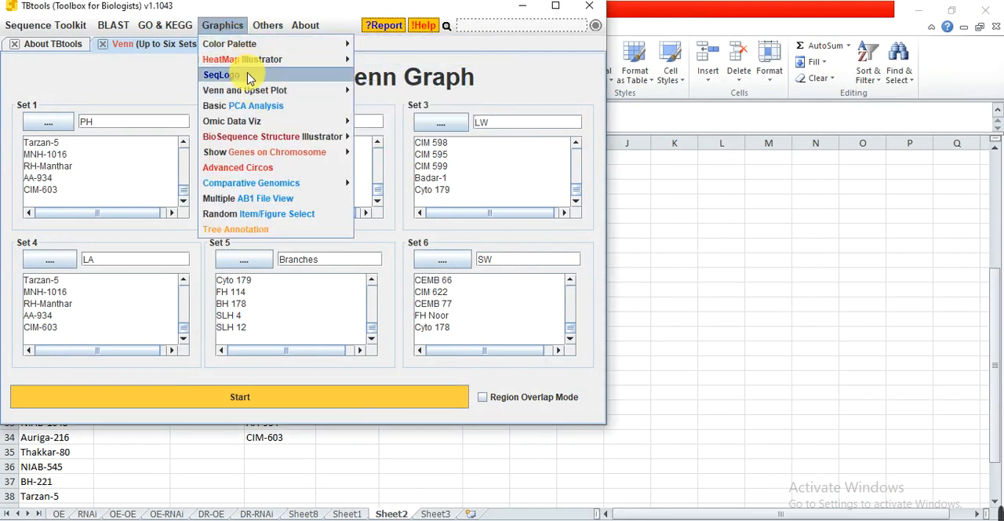
pyautogui.moveTo(251, 92)
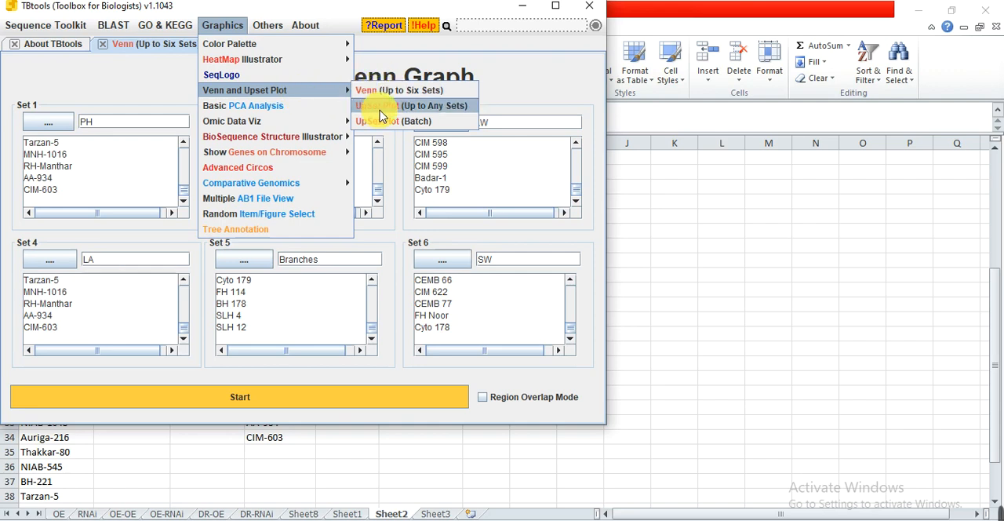
pyautogui.click(443, 110)
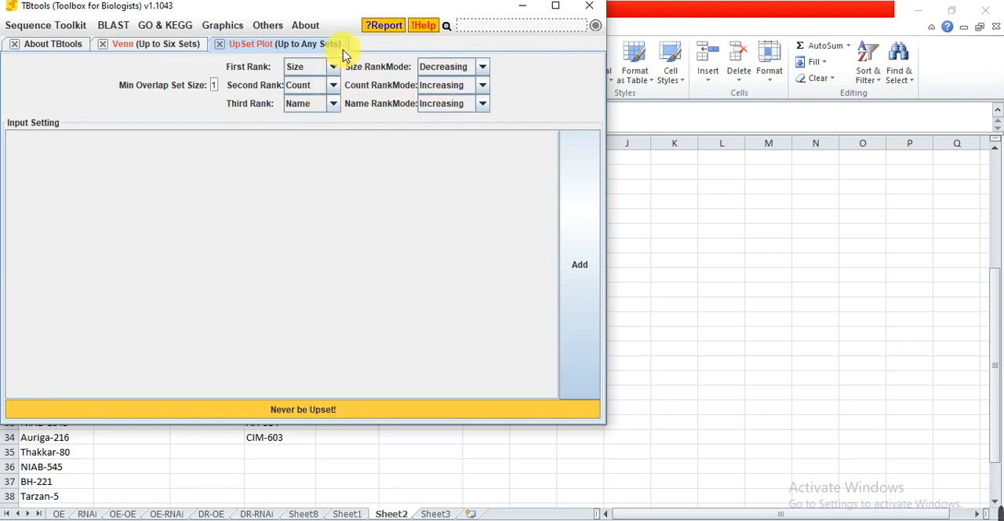
pyautogui.click(588, 284)
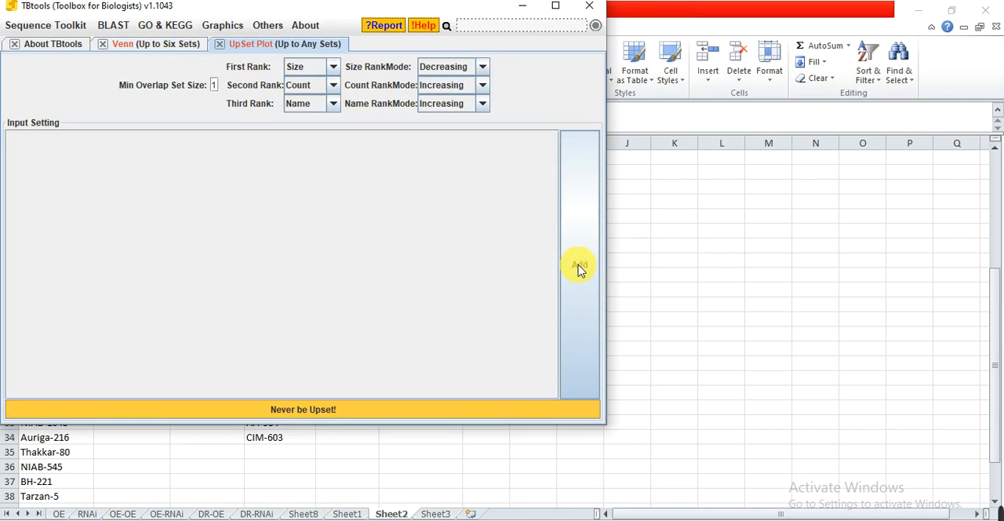
pyautogui.click(579, 267)
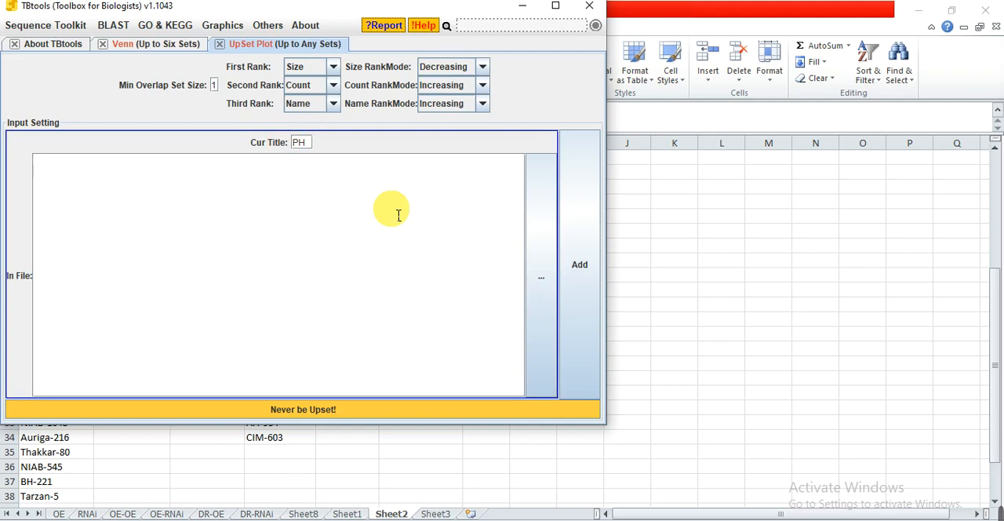
# Add seven more empty input sets to the UpSet plot, and close the UpSet Plot tool without plotting.
pyautogui.click(584, 276)
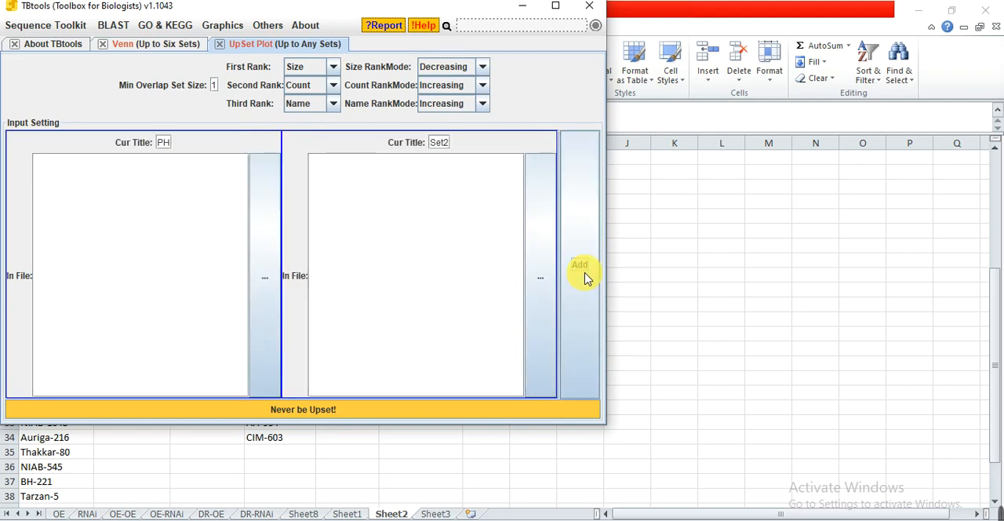
pyautogui.click(572, 303)
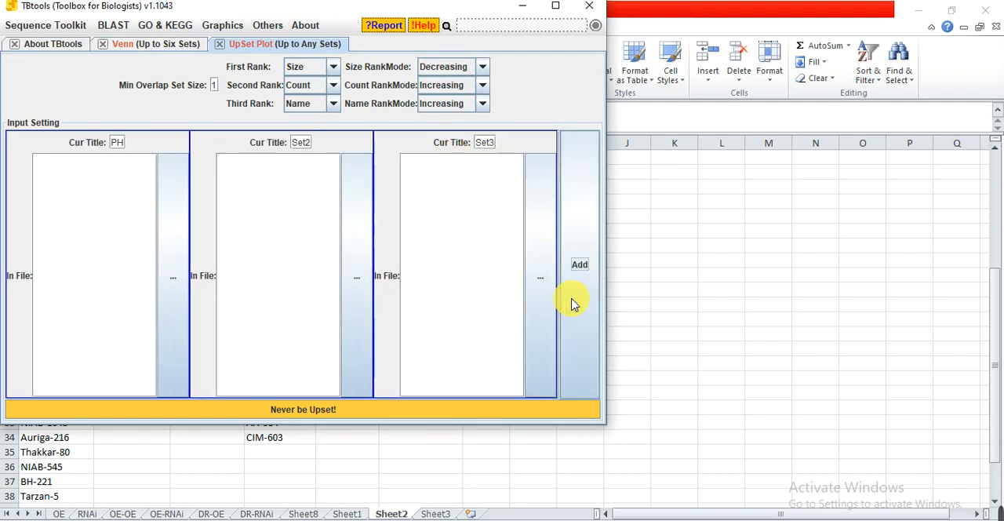
pyautogui.click(572, 303)
pyautogui.click(572, 302)
pyautogui.click(572, 302)
pyautogui.click(572, 303)
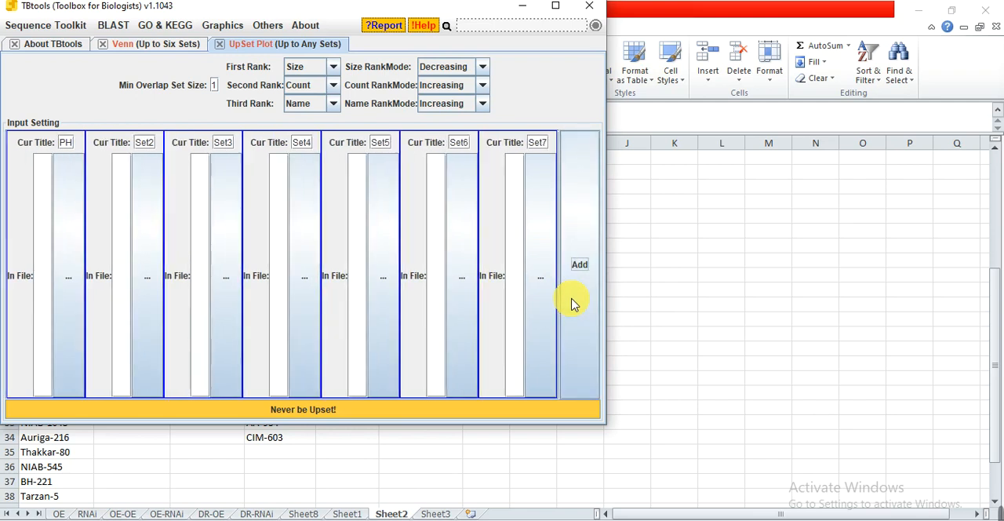
pyautogui.click(572, 303)
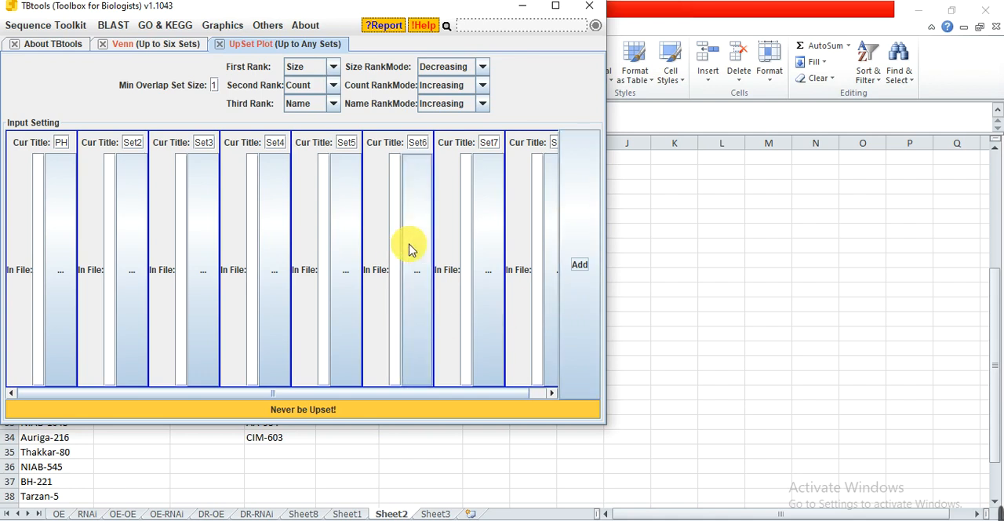
pyautogui.click(219, 47)
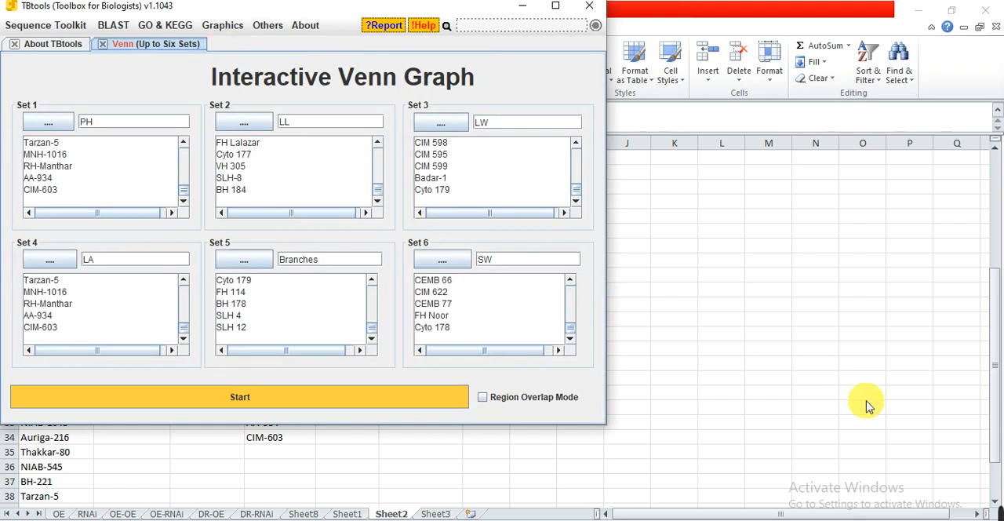
pyautogui.moveTo(977, 514)
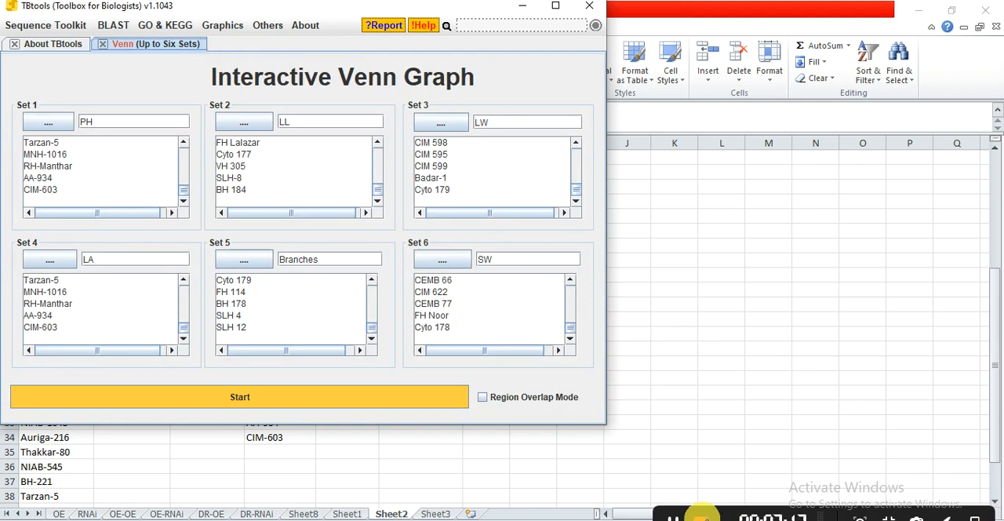